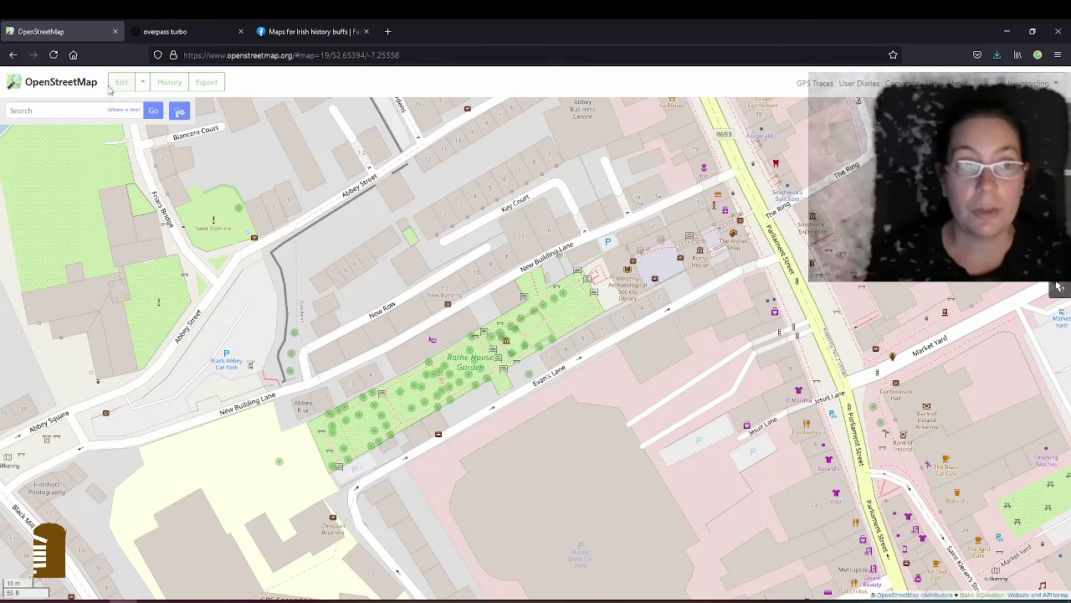
Open the area in iD, begin a new point, and pan west to the Black Mill Street houses
click(122, 85)
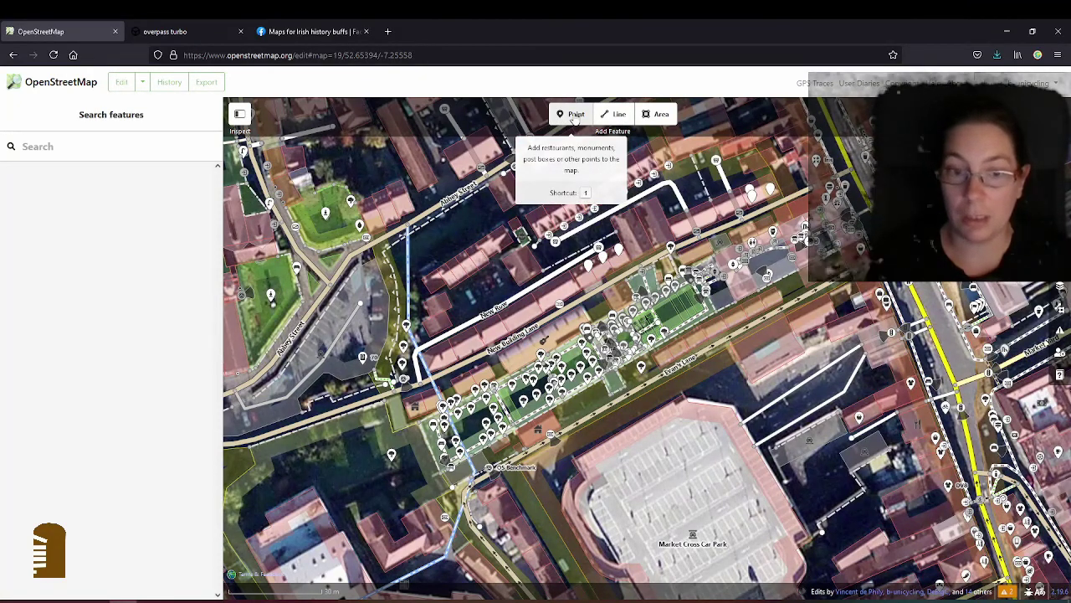
click(574, 120)
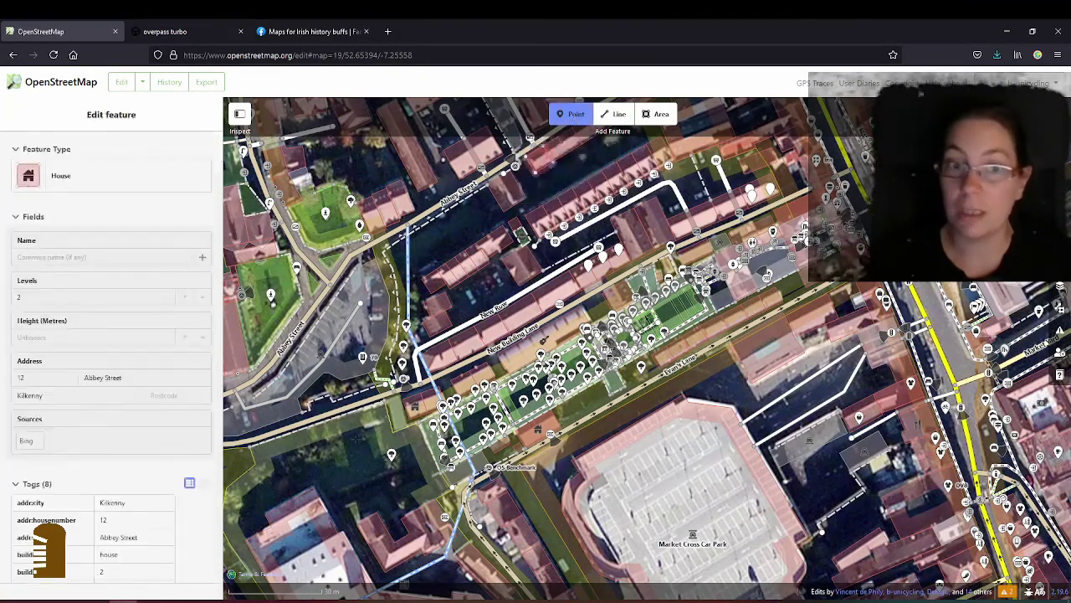
drag(502, 377, 677, 327)
drag(514, 419, 823, 433)
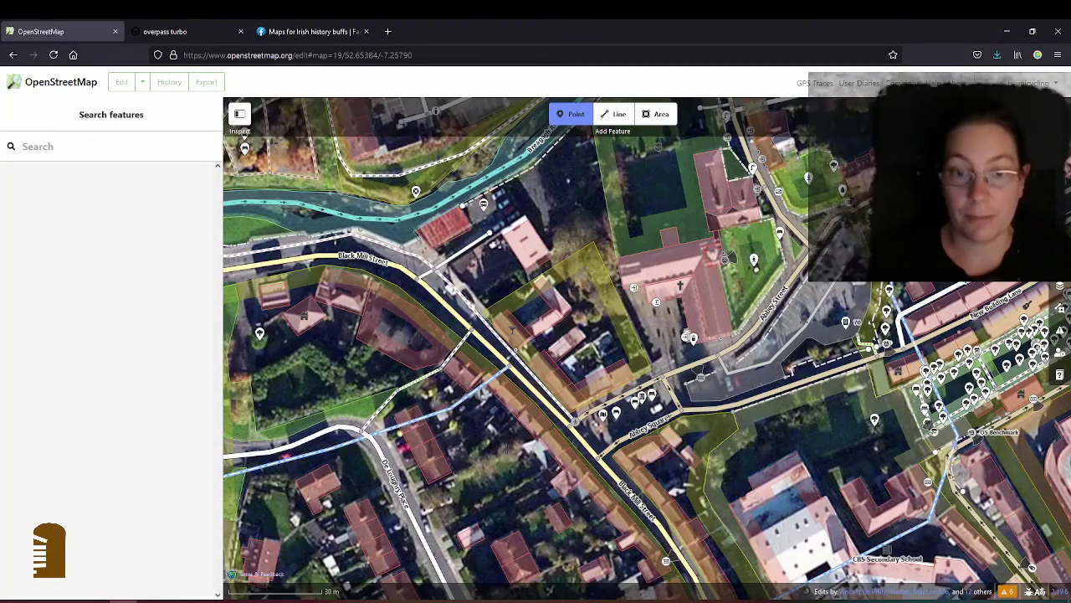
Place a point on a garden tree south of Black Mill Street and make it a Tree
click(509, 448)
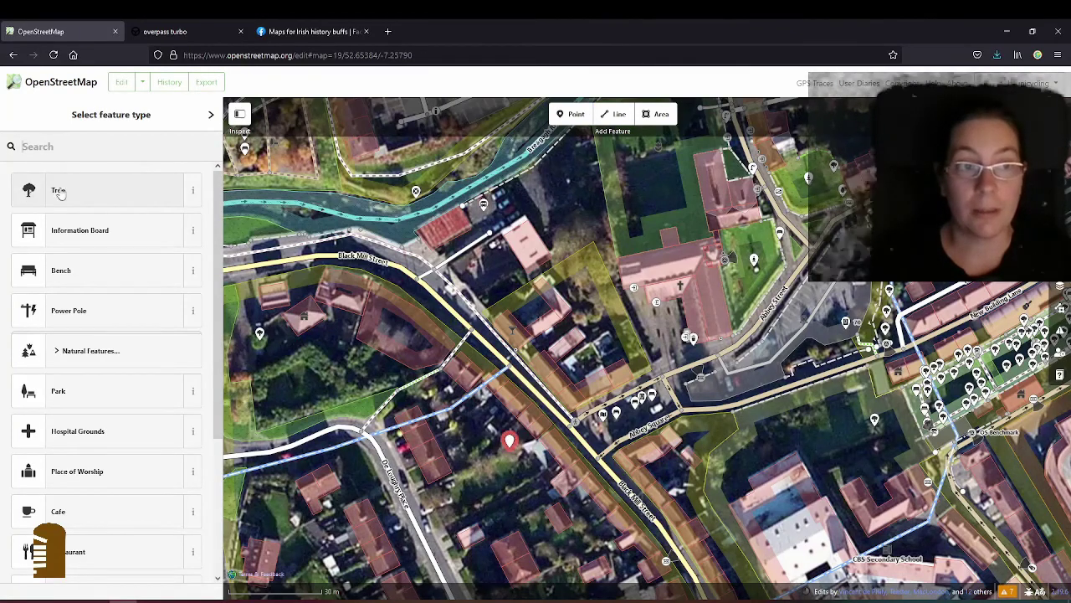
text(tree)
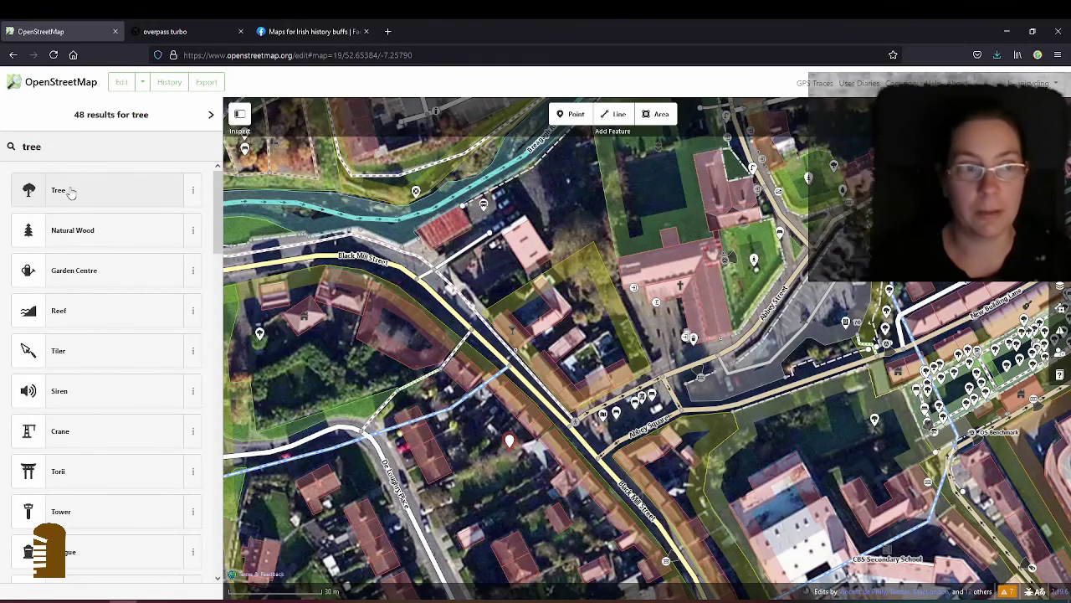
click(71, 192)
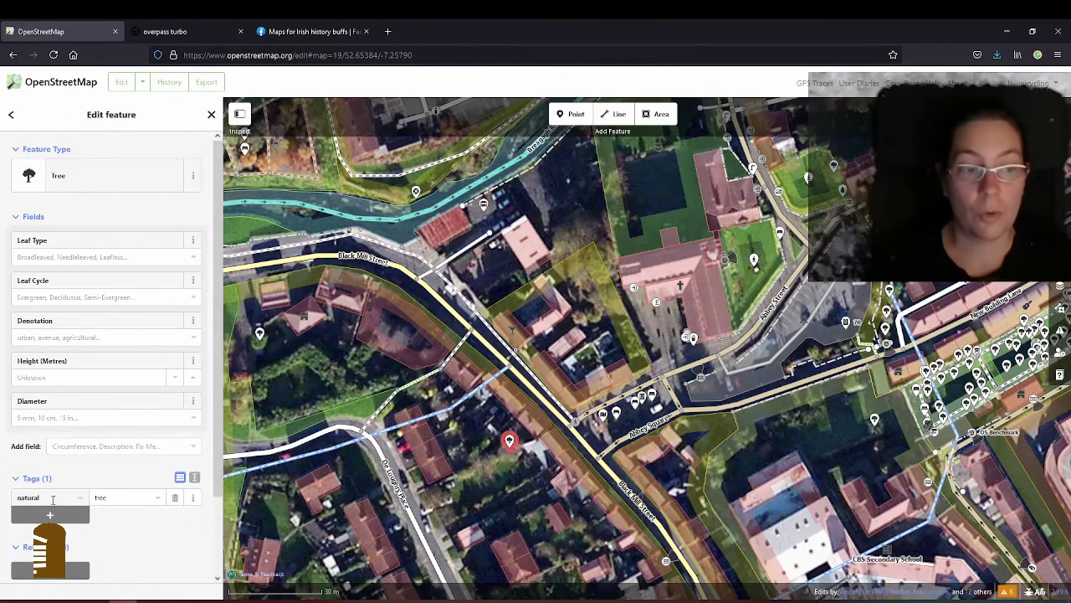
click(11, 114)
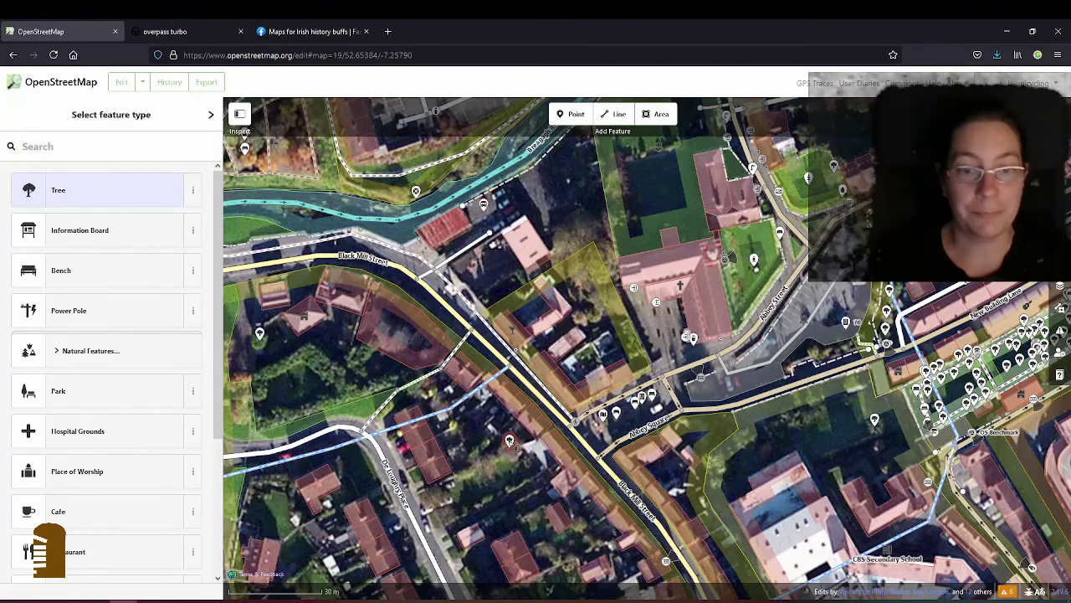
key(Return)
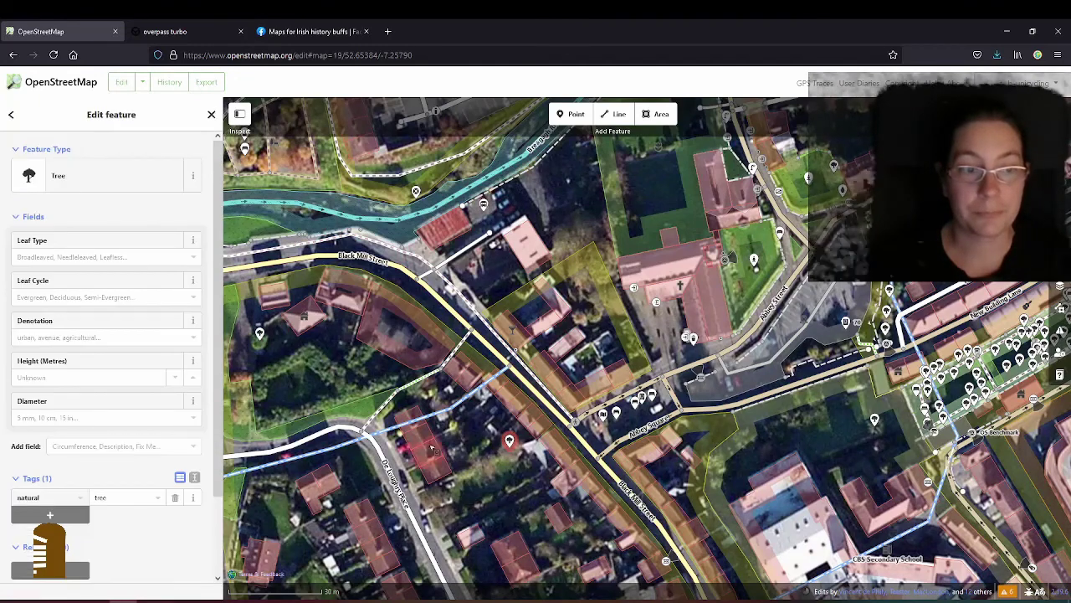
Remove the natural=tree tag and re-add natural=tree by hand in the tag editor
click(175, 497)
click(11, 114)
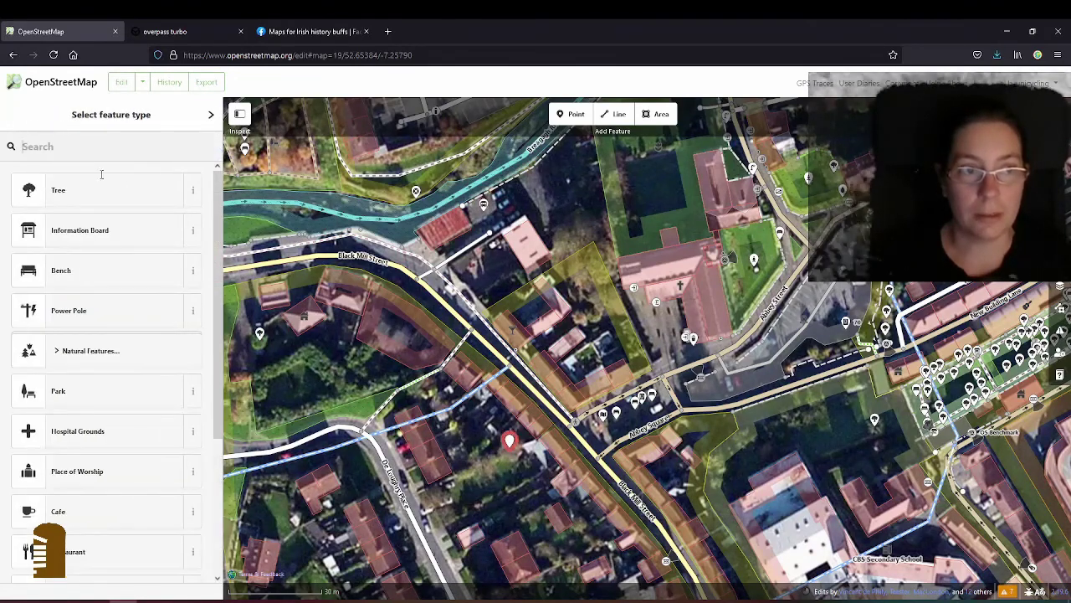
click(511, 440)
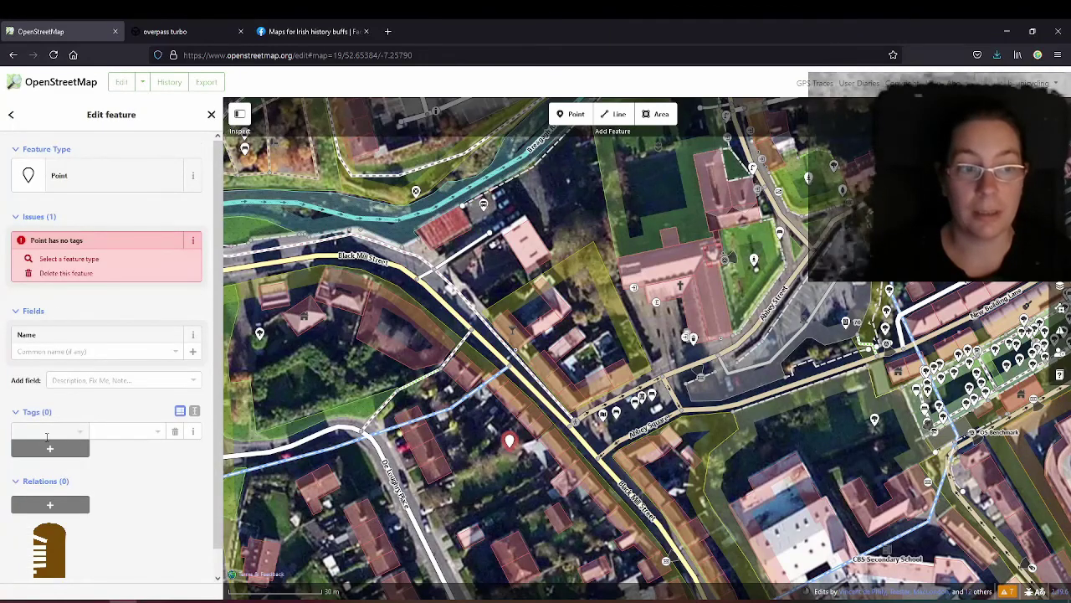
click(51, 430)
text(na)
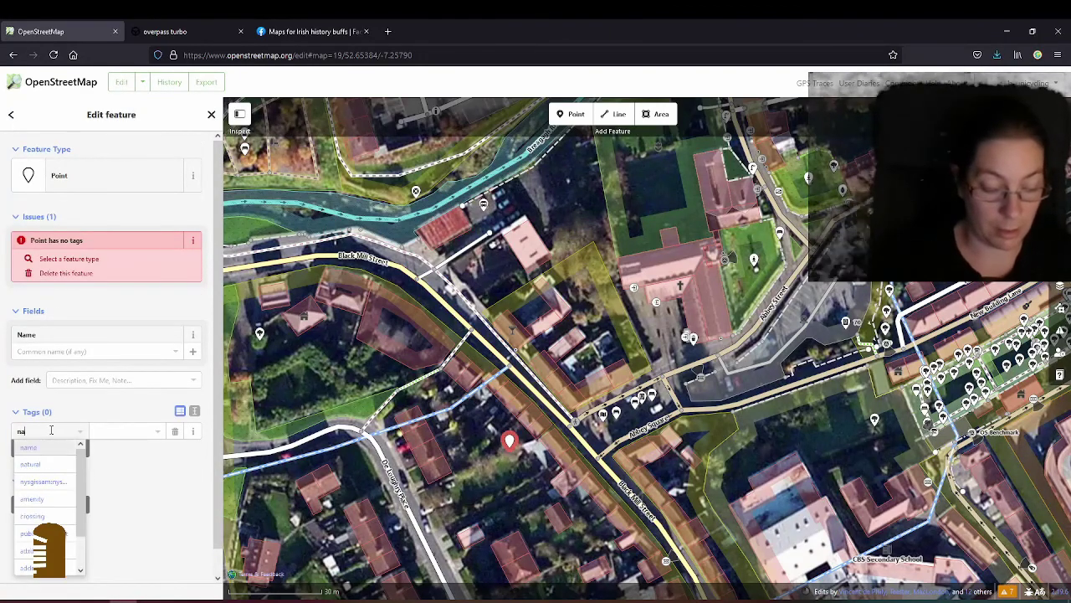
text(tural)
key(Tab)
text(t)
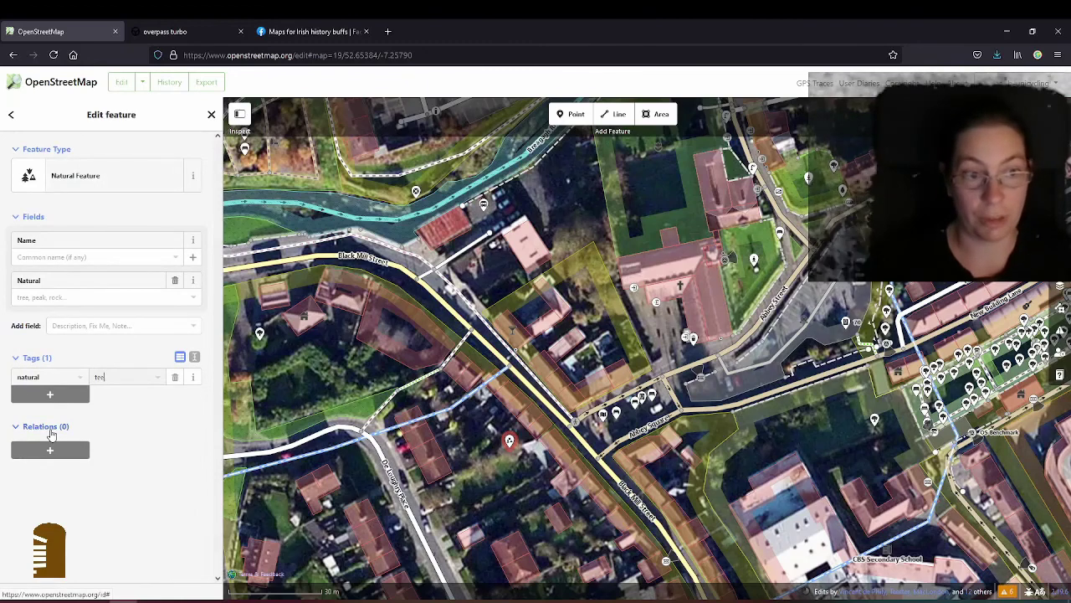
text(ree)
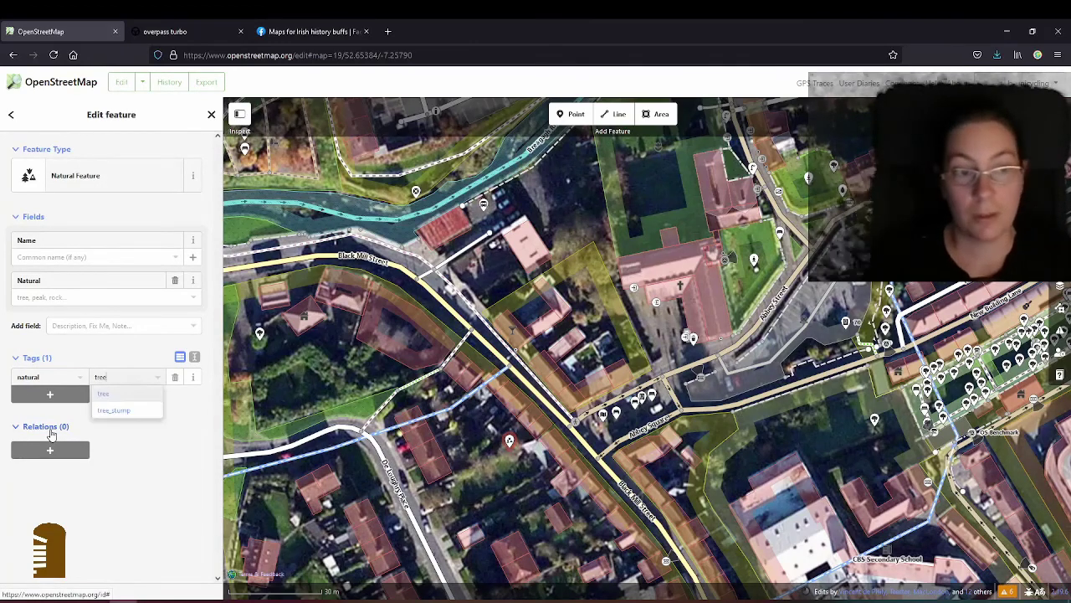
click(117, 397)
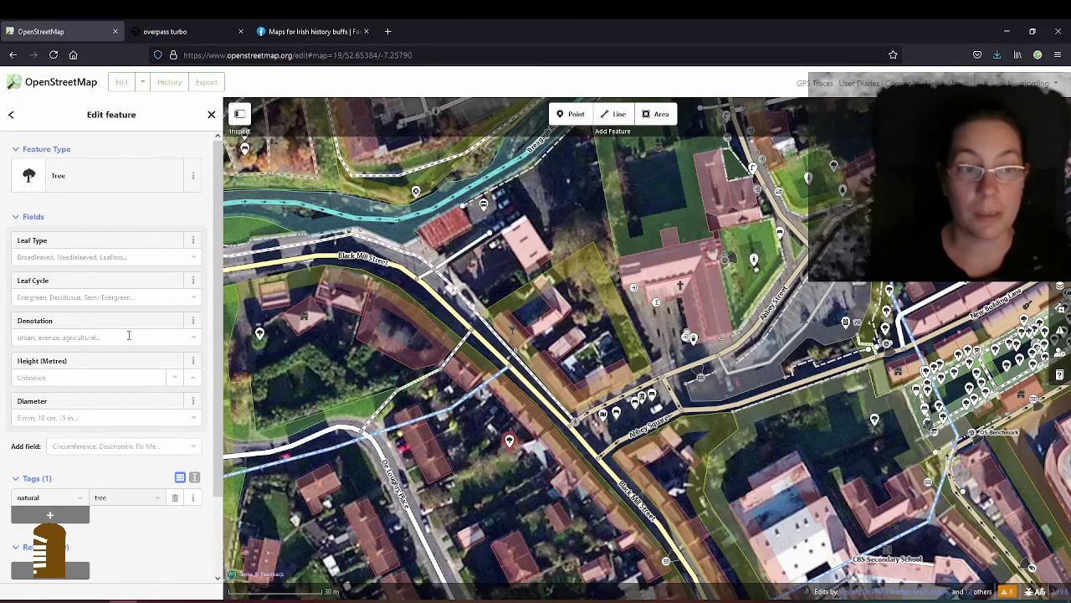
click(192, 340)
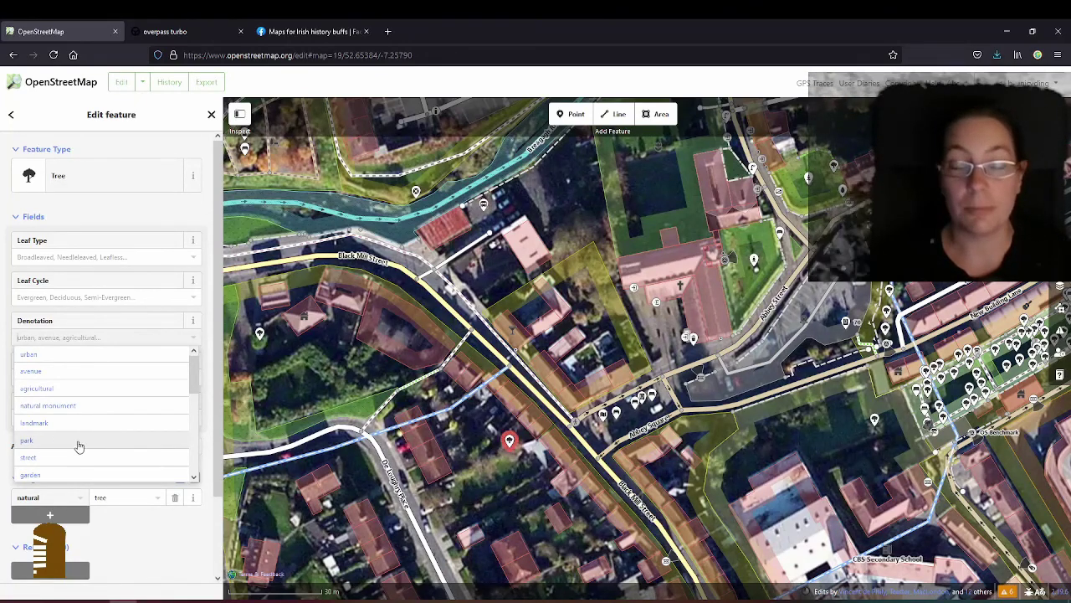
scroll(88, 443, down, 2)
scroll(105, 416, up, 3)
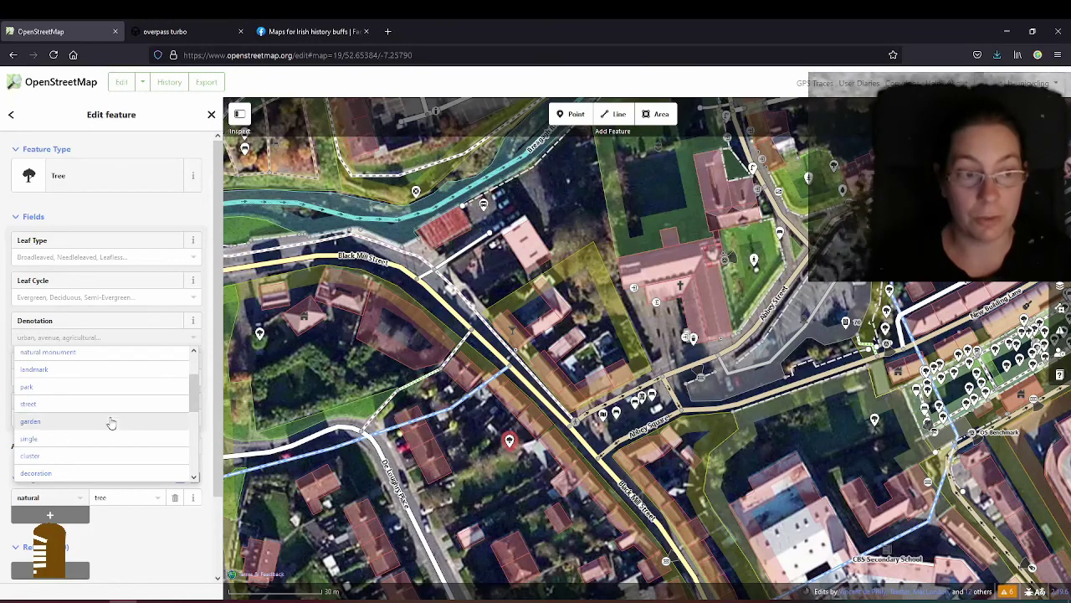
scroll(127, 440, down, 3)
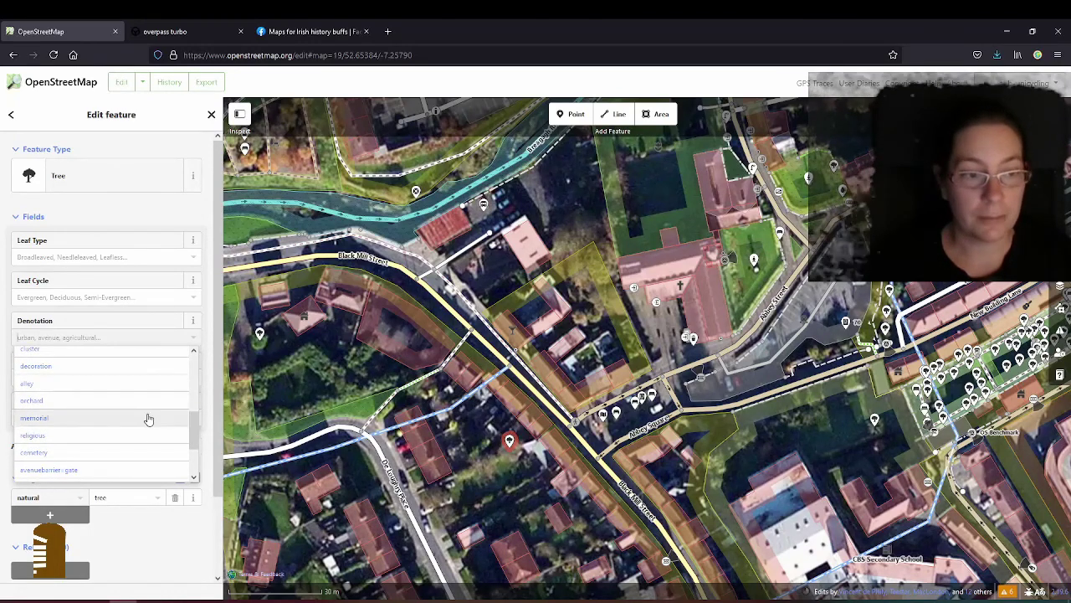
scroll(145, 412, down, 1)
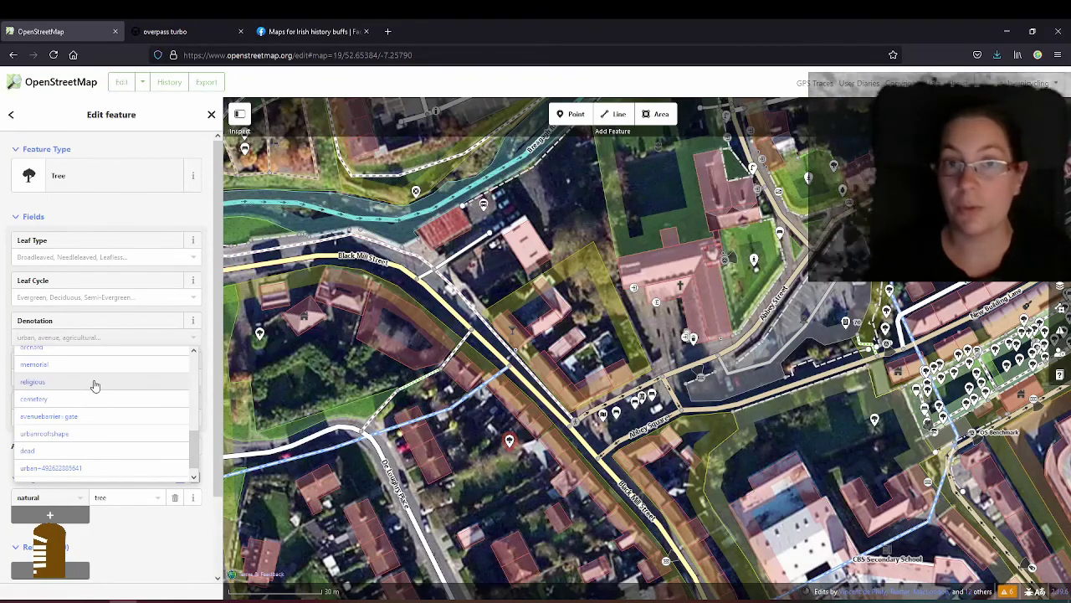
click(4, 318)
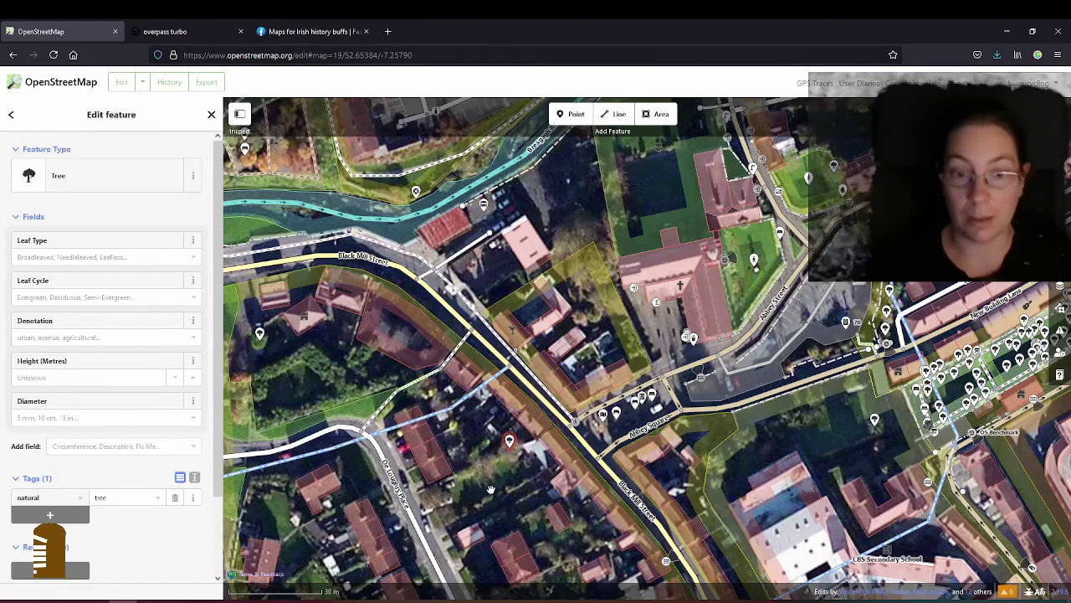
drag(492, 499, 494, 476)
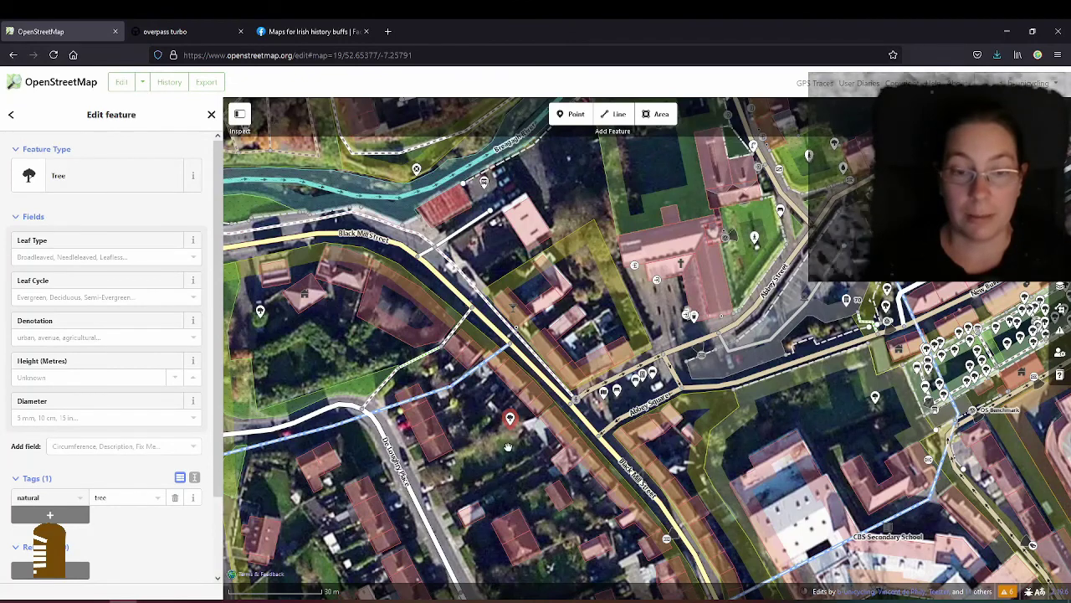
Add a second point on the tree near the lane's end as a Tree
drag(499, 467, 604, 369)
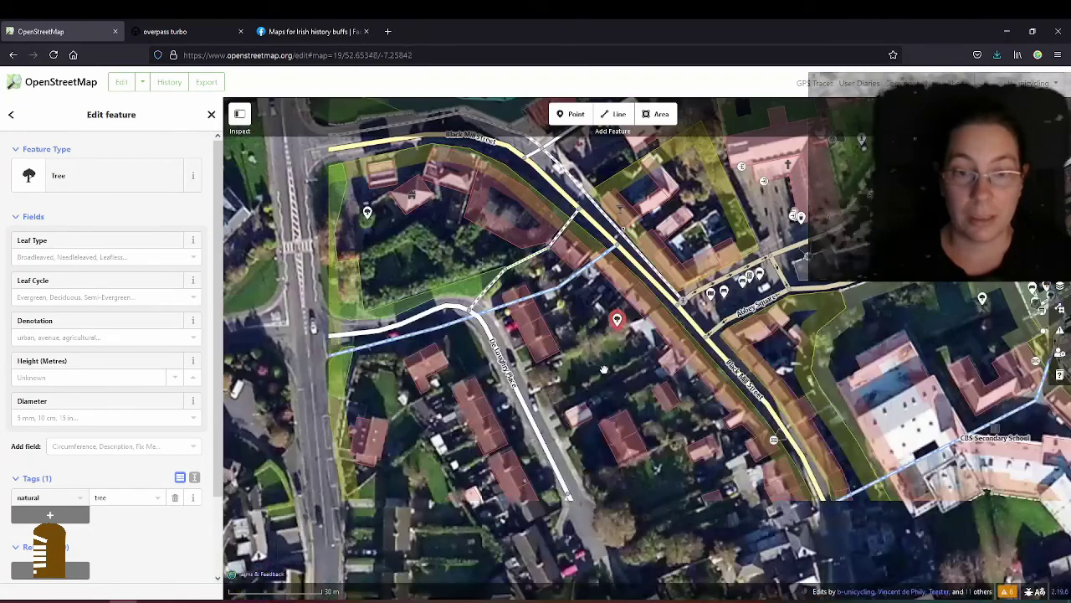
click(572, 114)
click(614, 525)
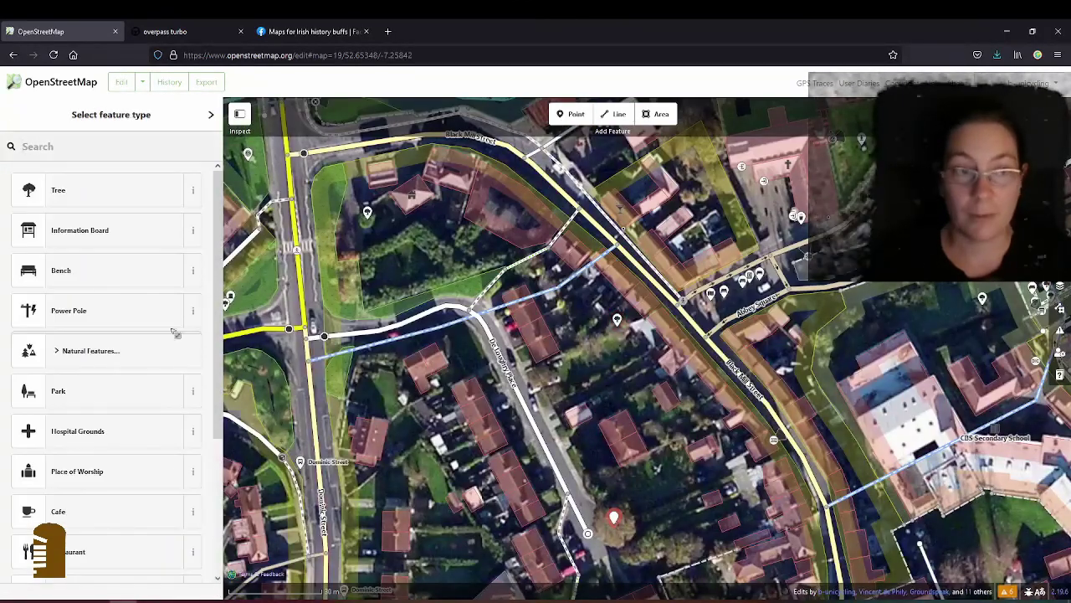
click(72, 196)
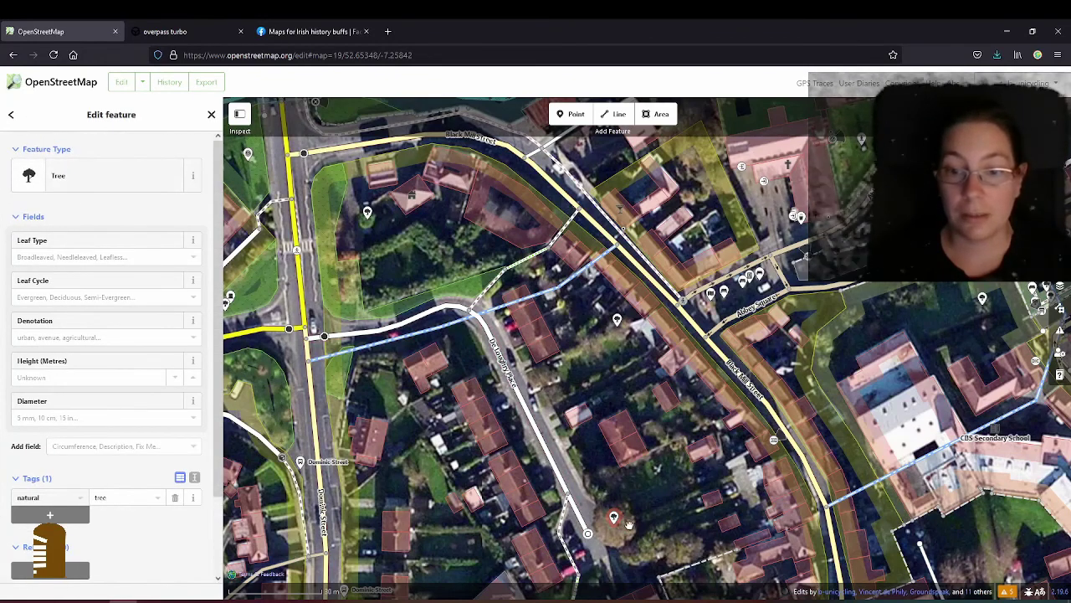
Set the new tree's Leaf Type to Broadleaved, leaving Leaf Cycle unset
click(79, 257)
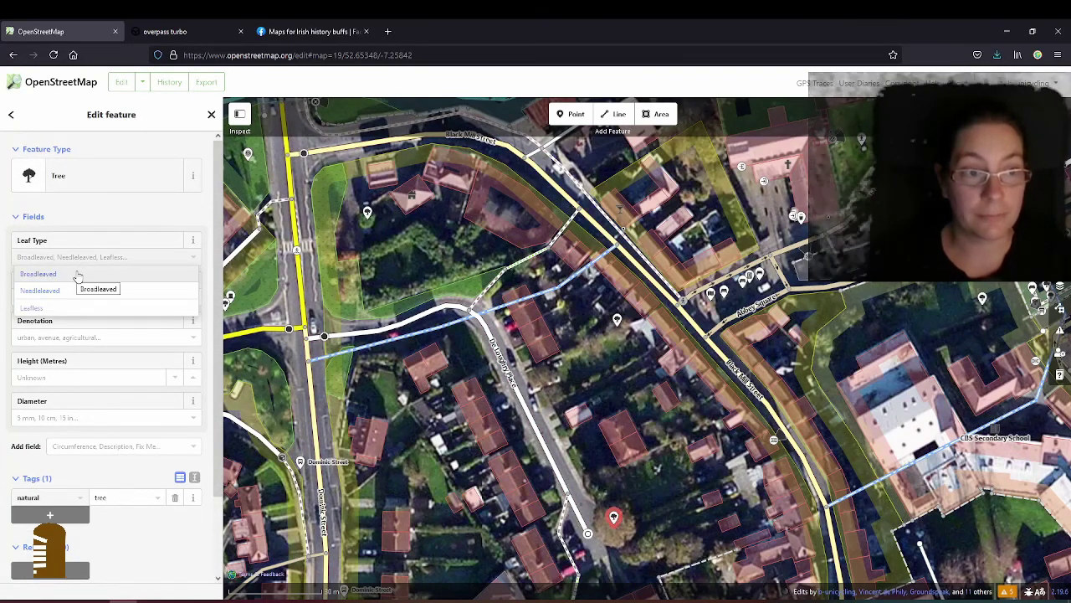
click(77, 274)
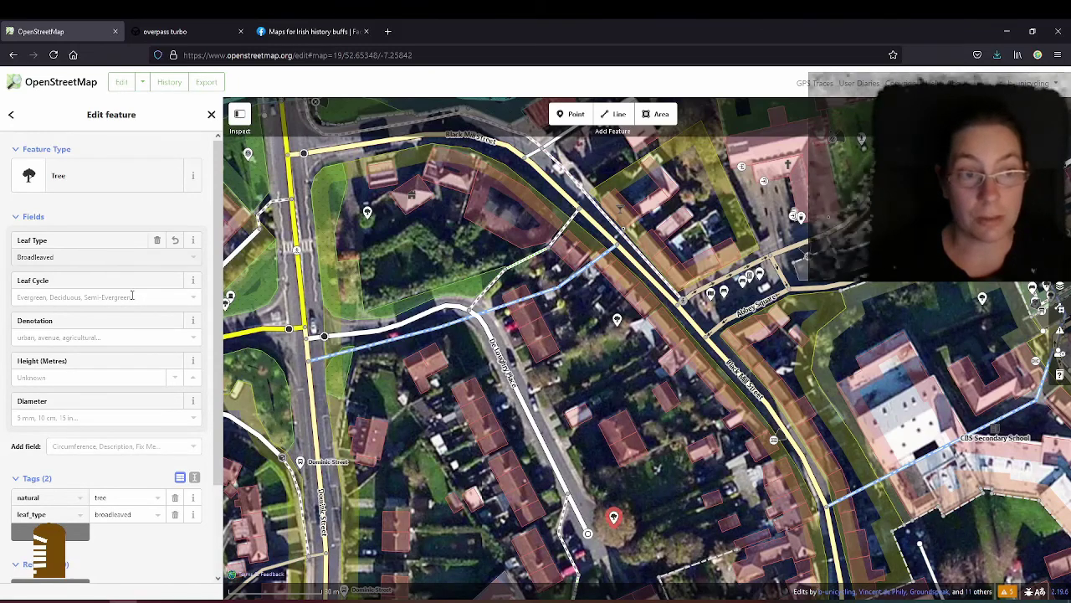
click(131, 297)
click(16, 297)
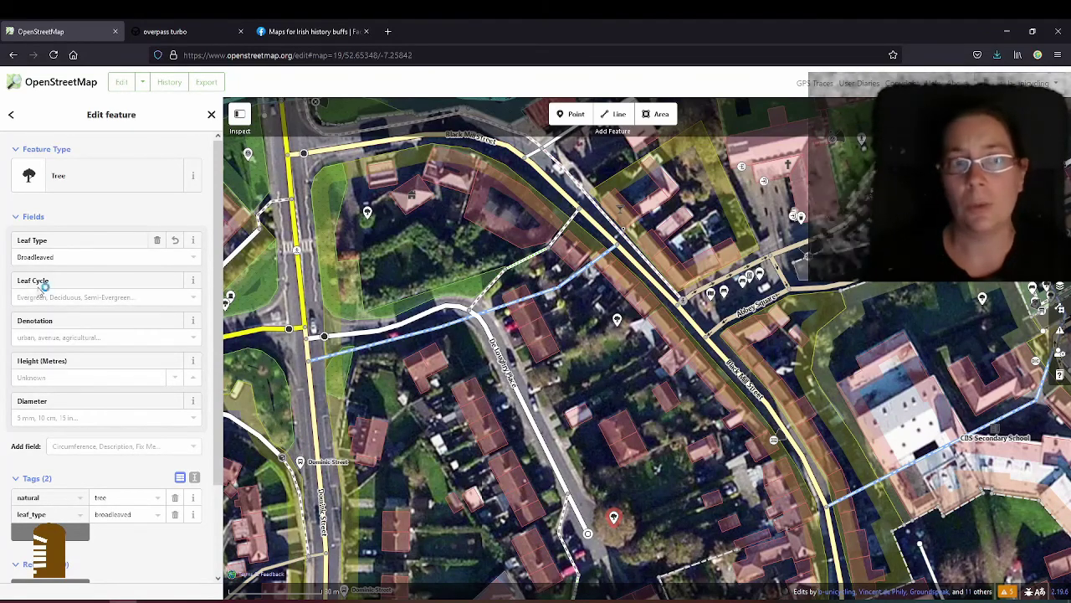
Pan the map to the area north of Market Cross Car Park
drag(615, 512, 244, 500)
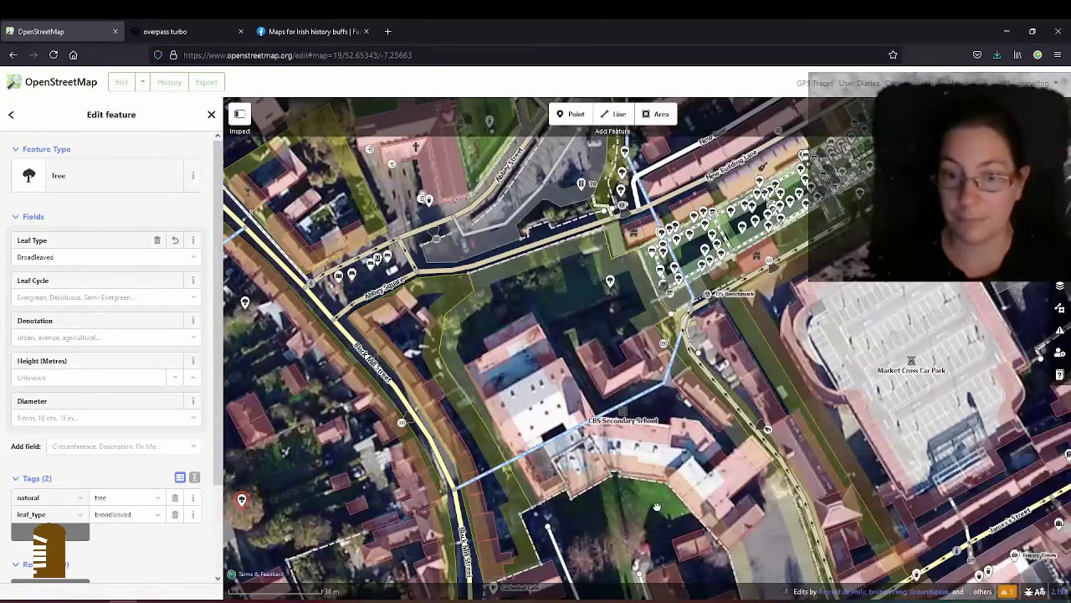
drag(655, 507, 253, 450)
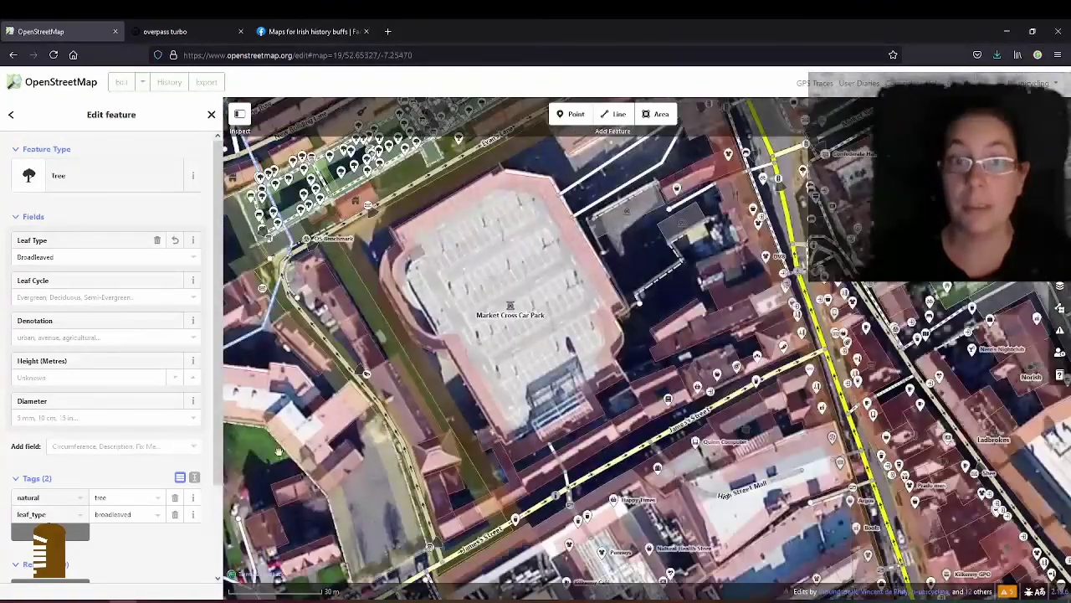
drag(461, 188, 643, 337)
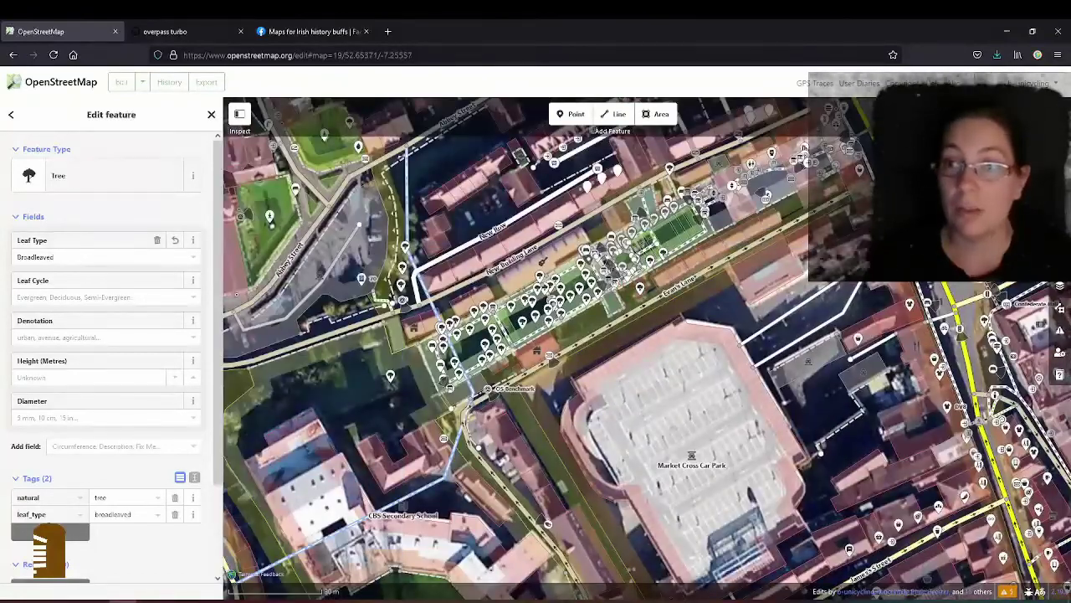
Upload the edits with changeset comment 'added trees' and Sources set to esri
key(ctrl+s)
text(added tree)
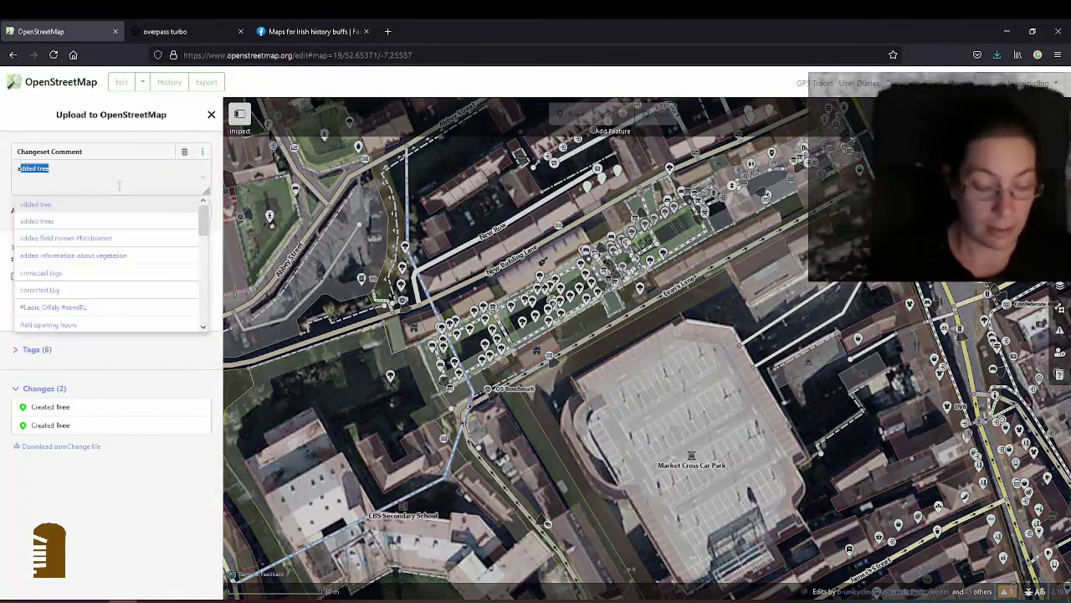
text(s)
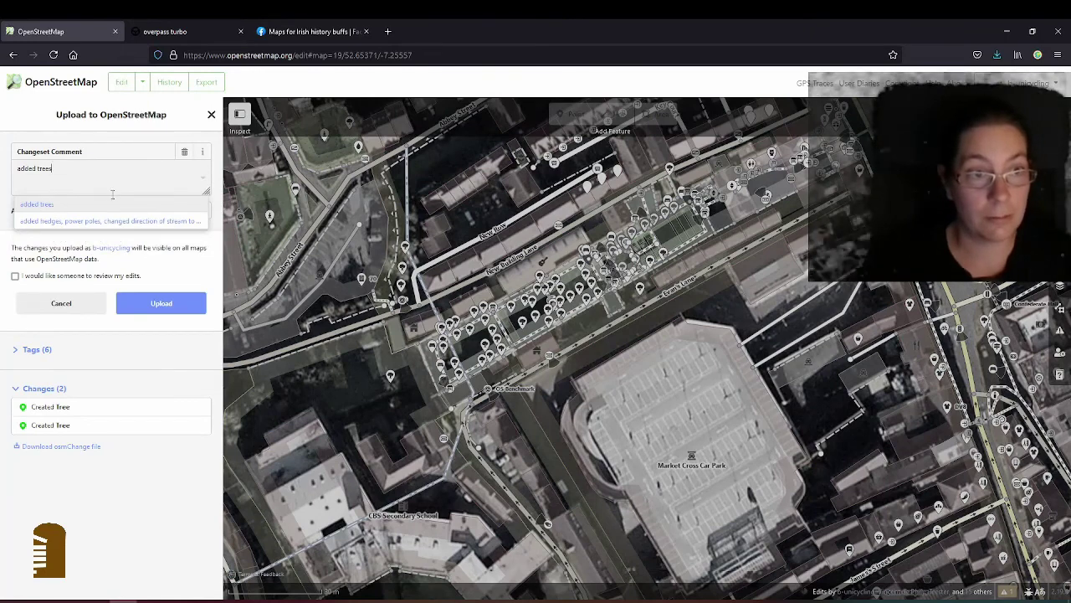
click(109, 204)
click(130, 210)
click(102, 224)
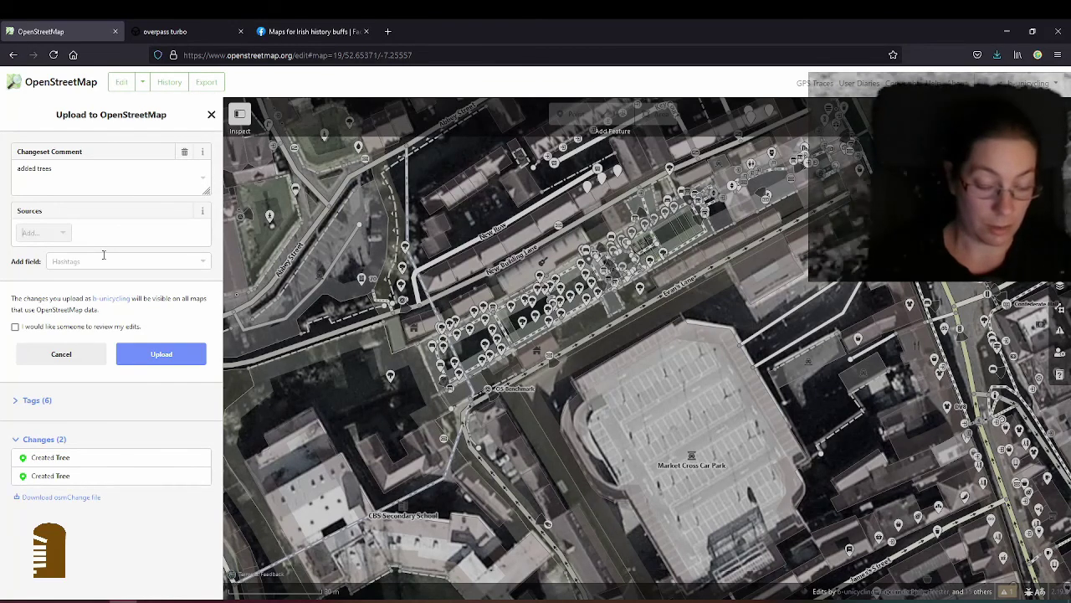
text(esri)
key(Return)
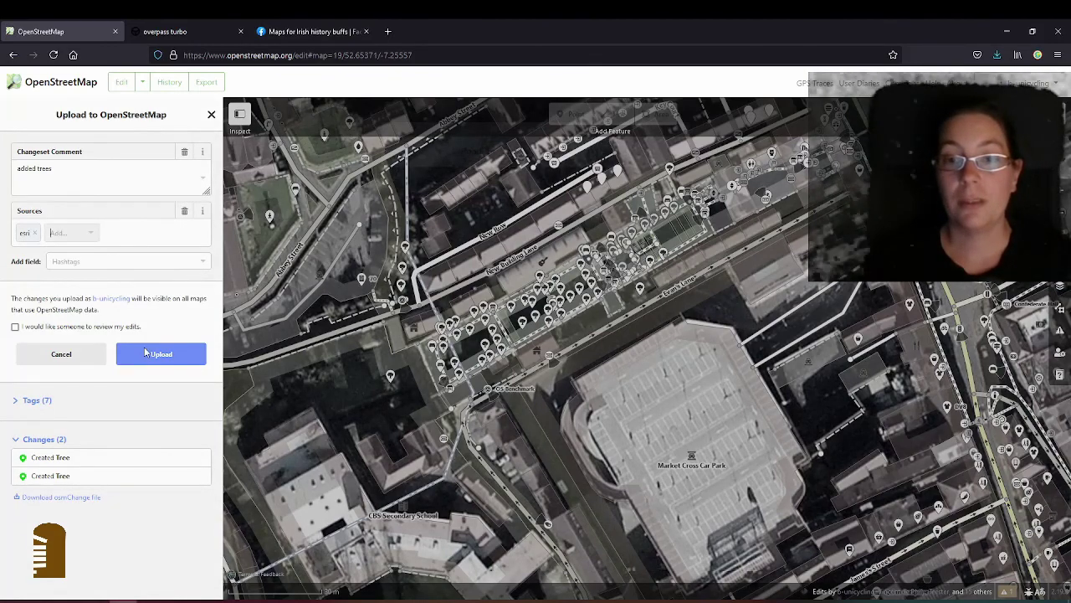
click(146, 353)
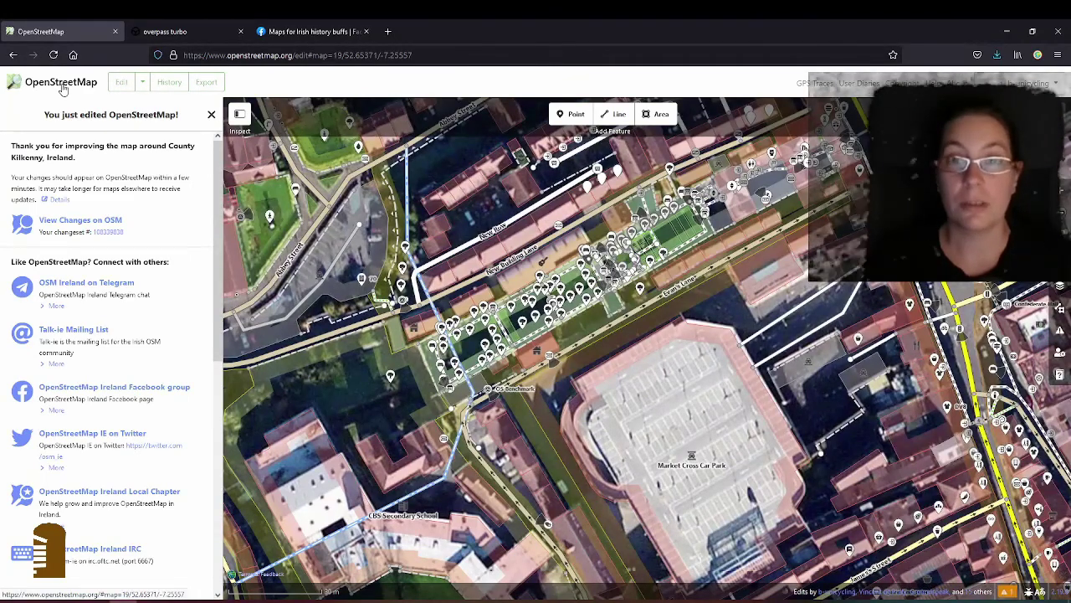
Exit iD to the standard map and centre it on Rothe House Garden
click(62, 87)
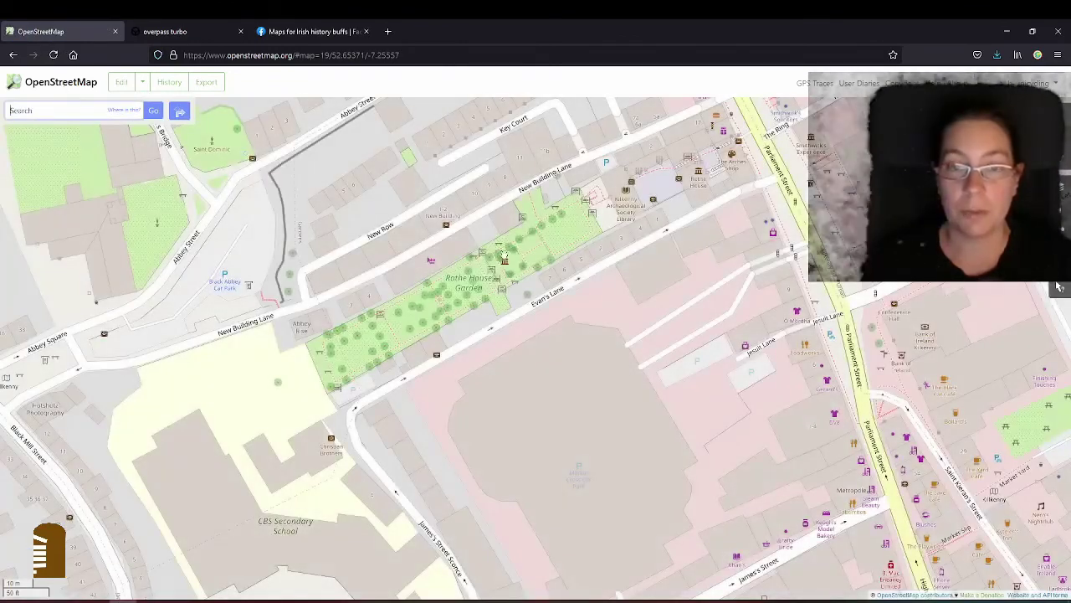
drag(506, 249, 531, 281)
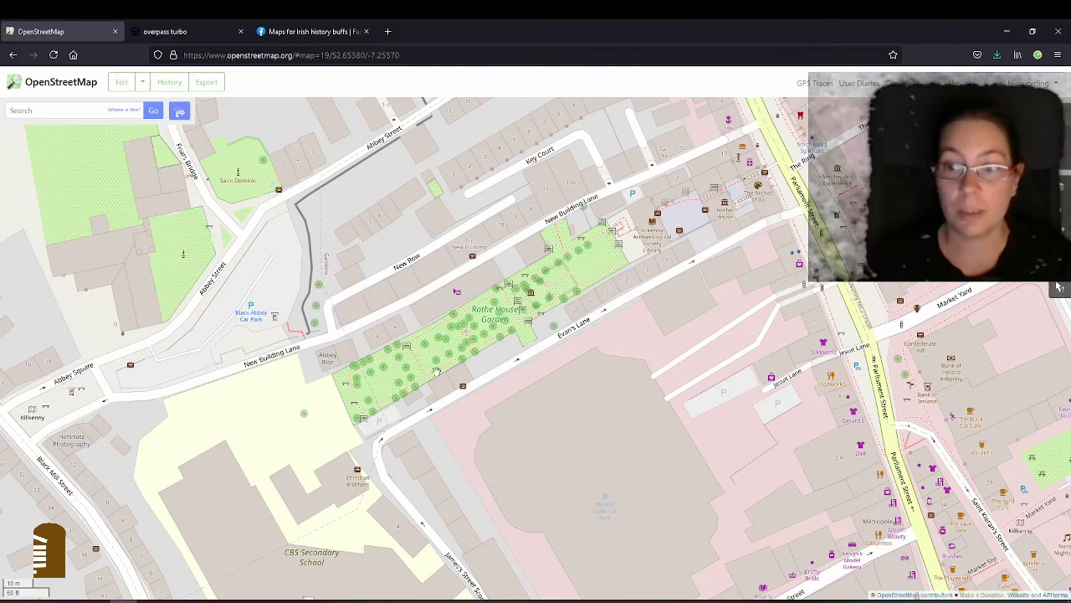
Switch to overpass turbo and open the Query Wizard holding genus=*
click(182, 32)
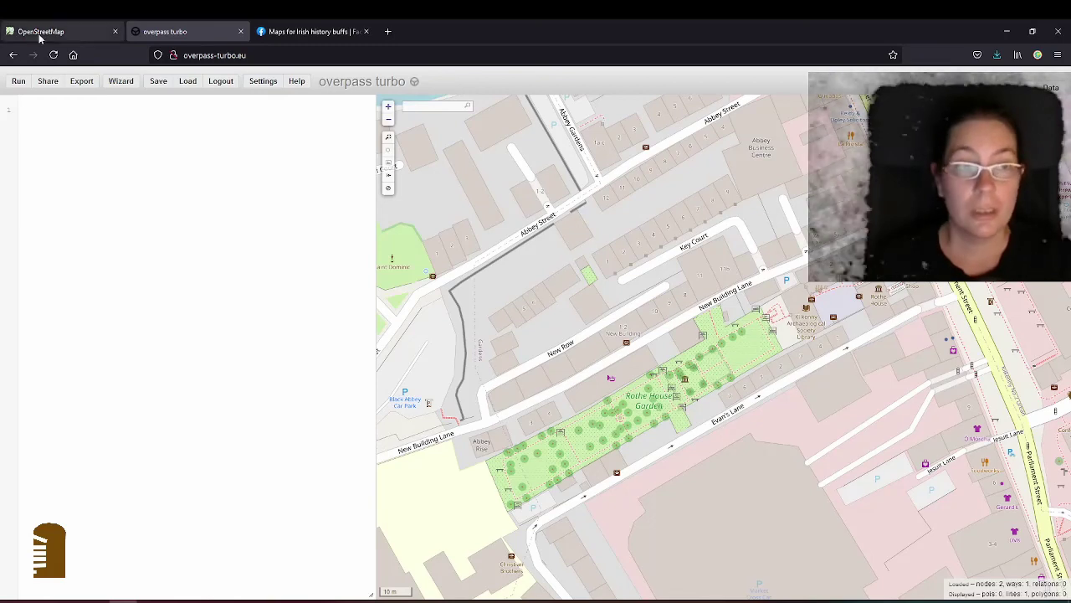
click(125, 83)
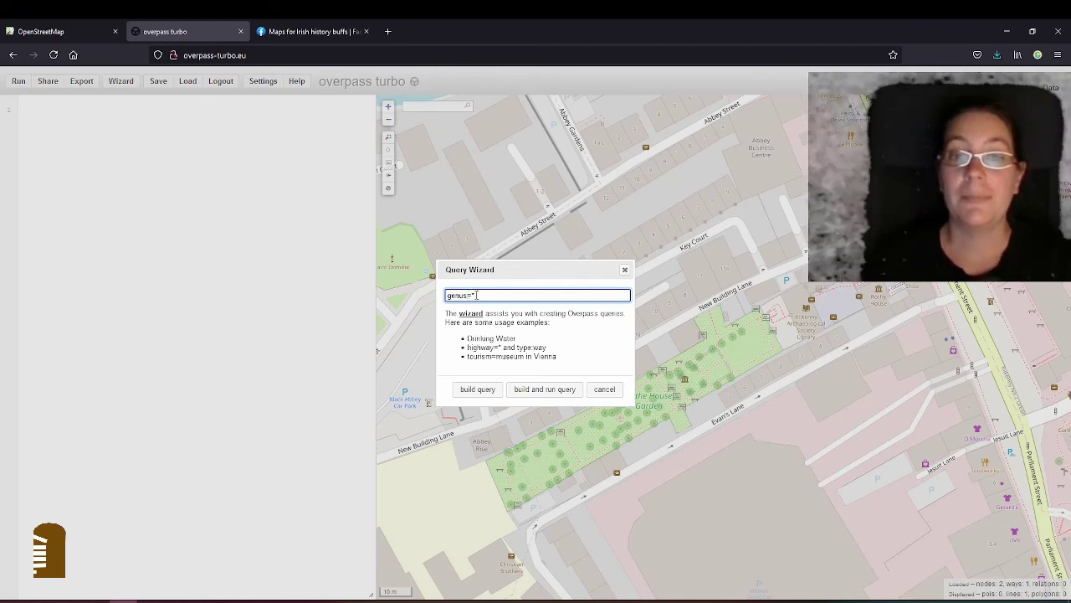
Build the genus=* query and delete its way and relation lines
click(487, 393)
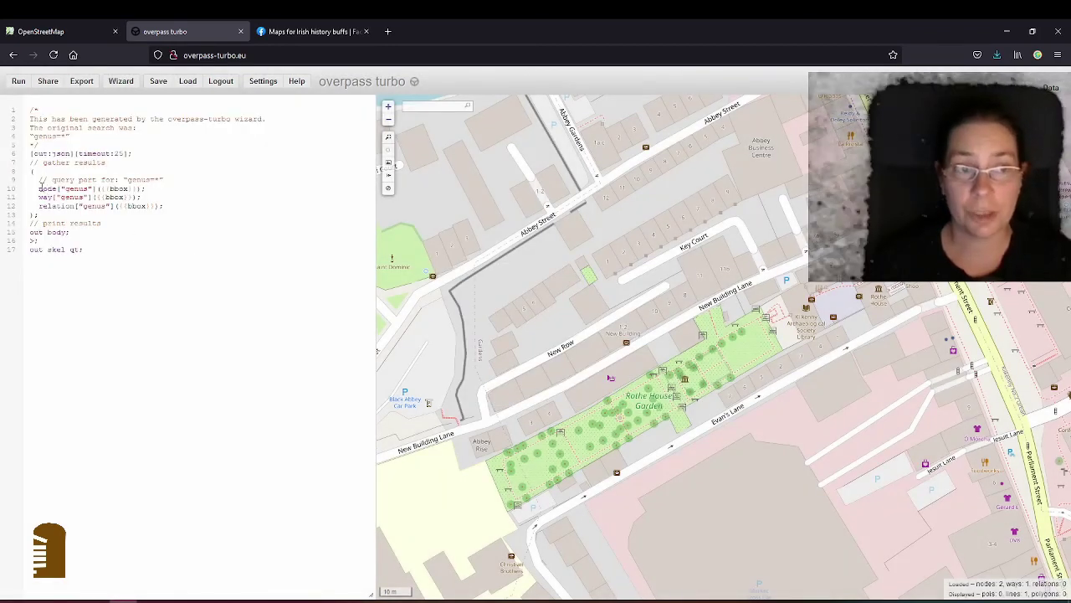
drag(152, 192, 168, 210)
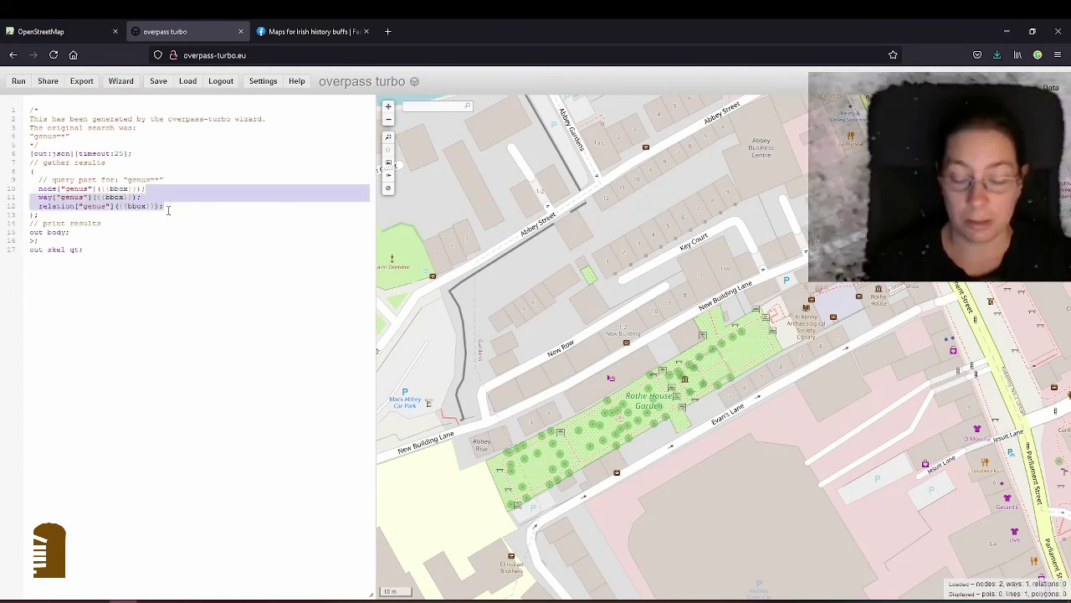
key(BackSpace)
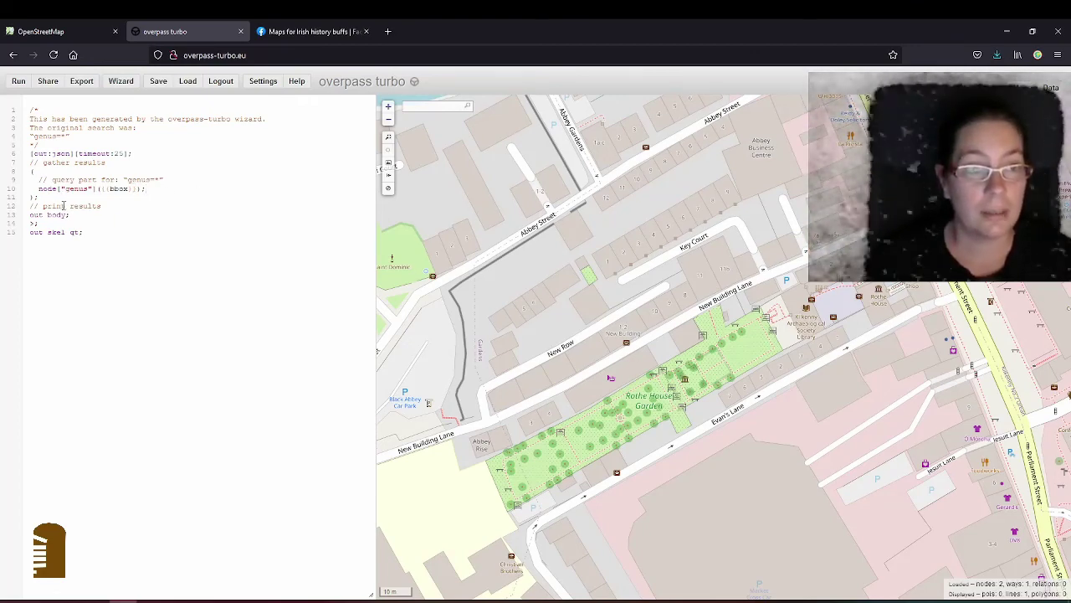
Duplicate the node line and change the copy's key to genus:en
shift+click(31, 189)
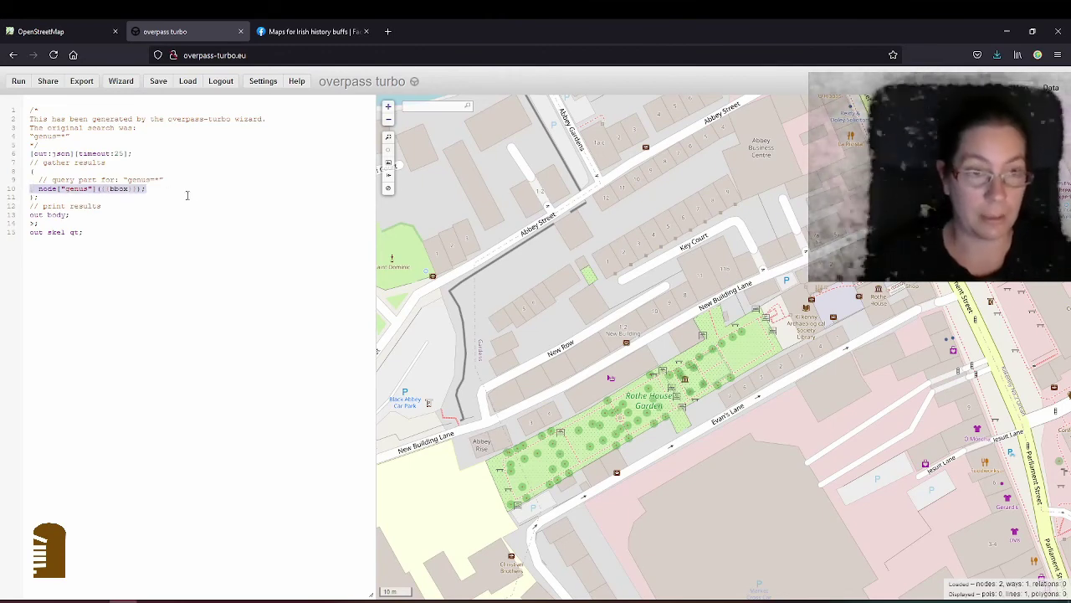
key(ctrl+c)
click(163, 189)
key(Return)
key(ctrl+v)
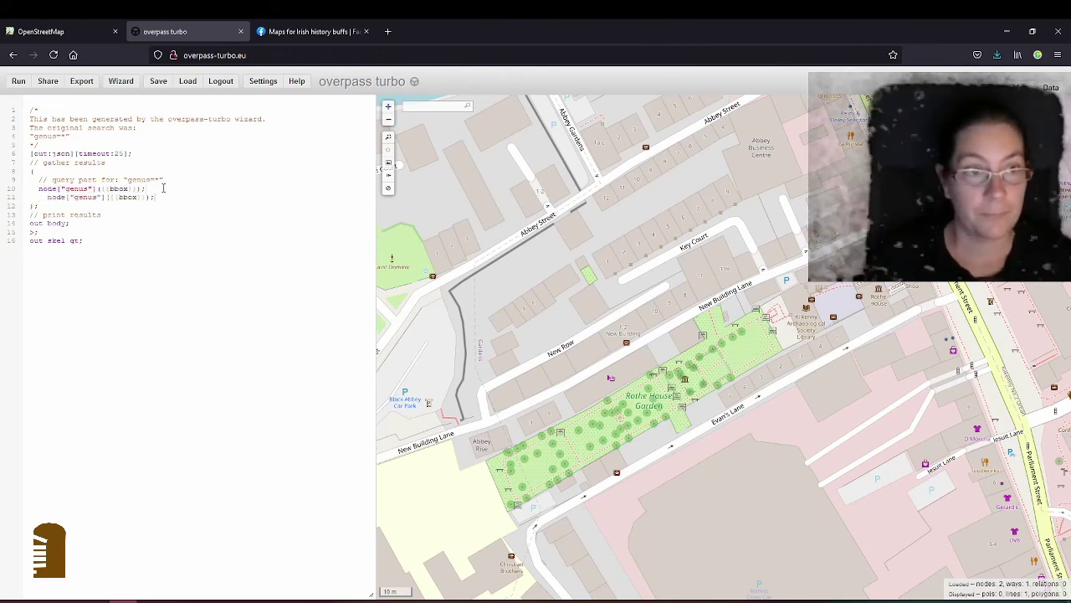
click(48, 196)
key(BackSpace)
key(BackSpace)
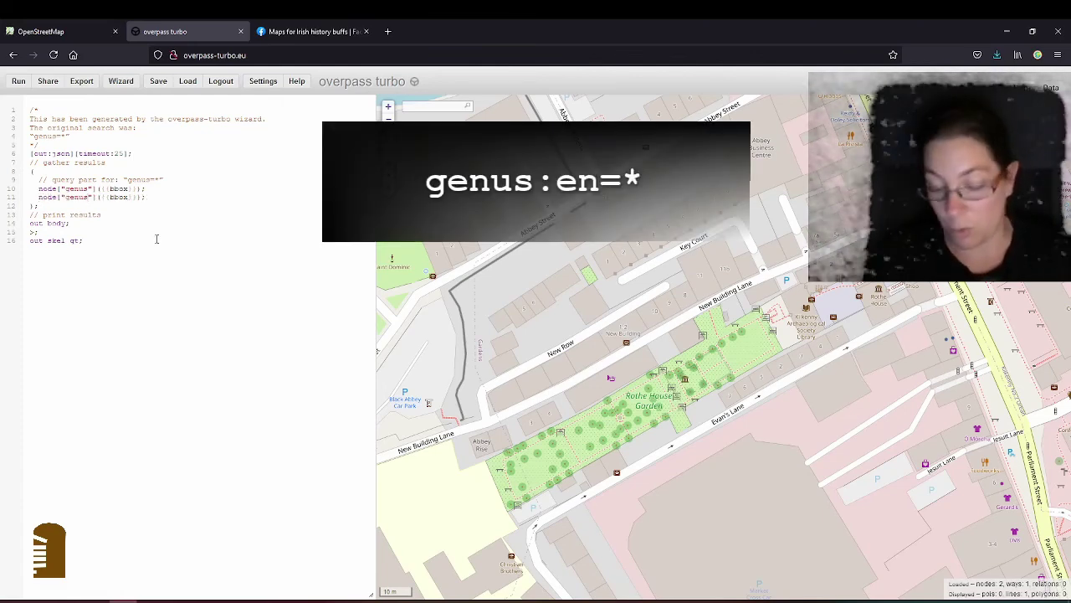
text(:en)
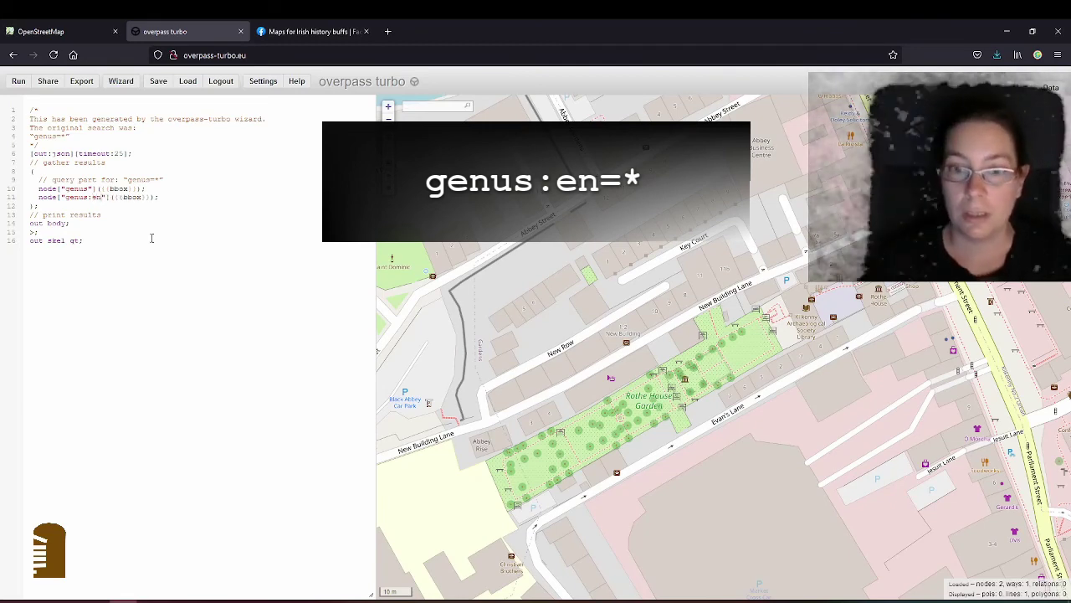
drag(551, 340, 579, 318)
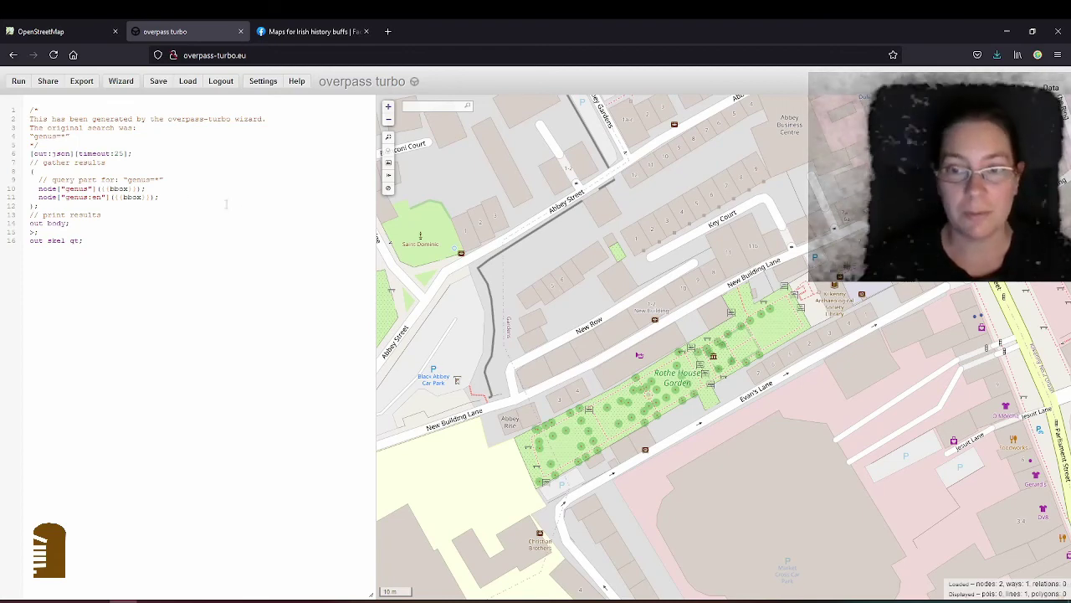
Run the query to plot the 59 genus-tagged trees over Rothe House Garden
click(16, 84)
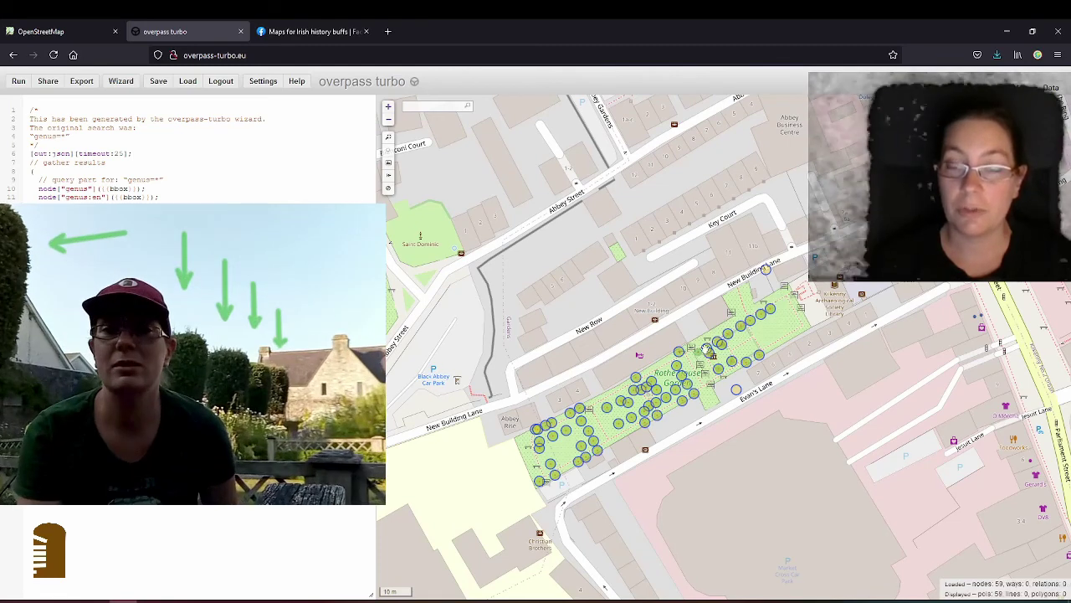
Open a garden tree's popup and highlight its genus:en=oak, natural=tree, Holm Oak and Quercus ilex tags
click(770, 313)
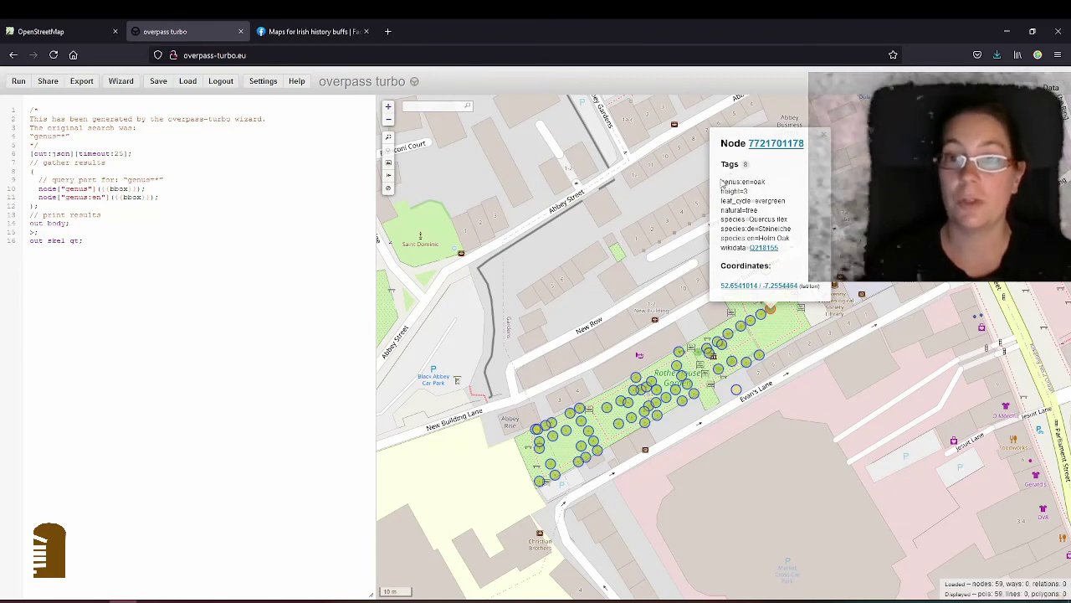
drag(722, 182, 768, 184)
click(769, 188)
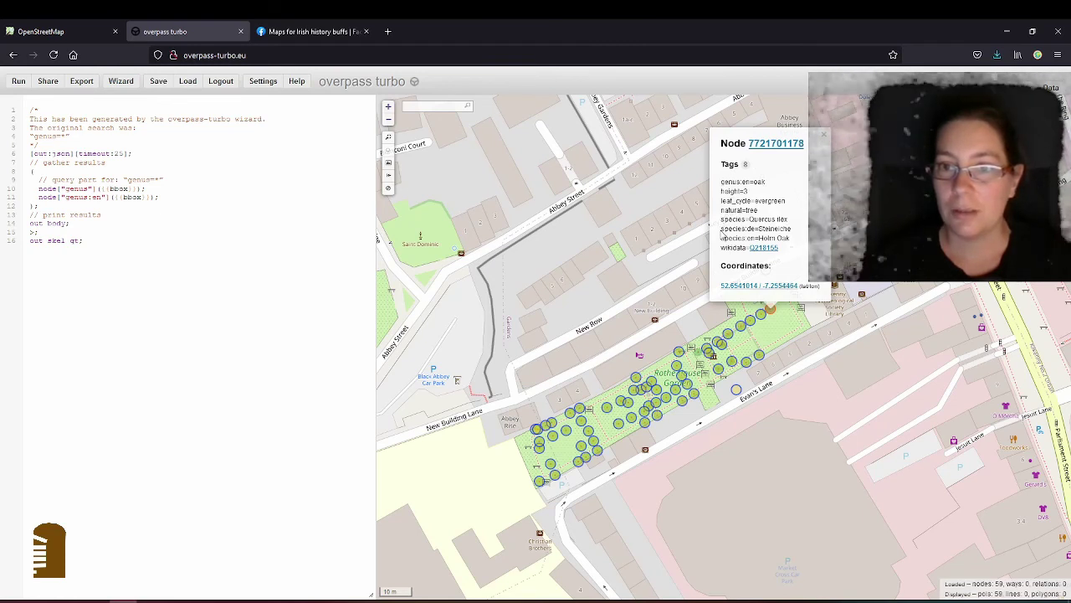
drag(722, 239, 802, 240)
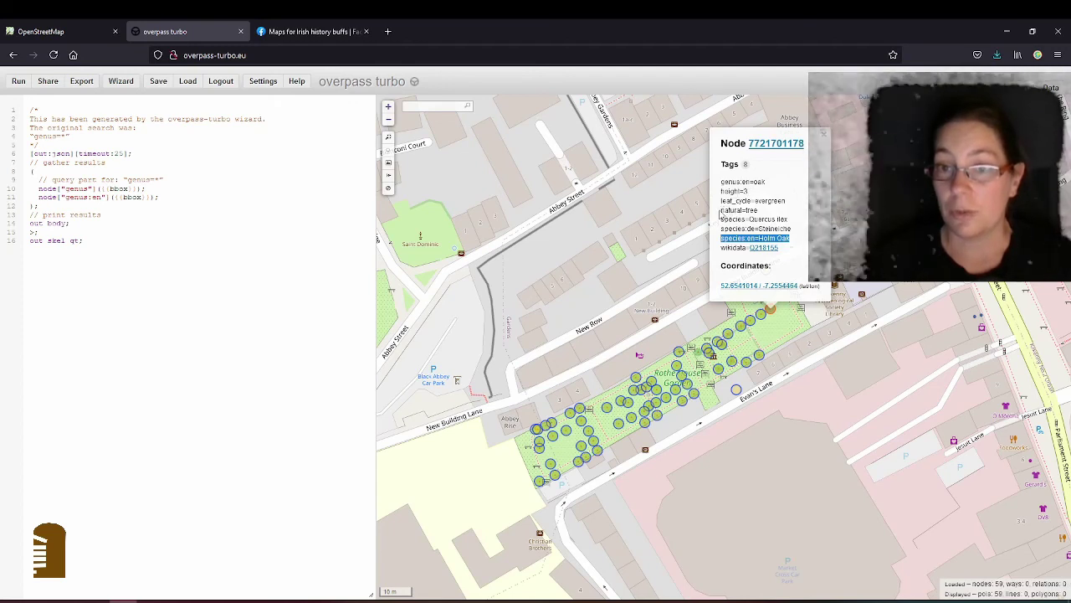
drag(720, 210, 760, 215)
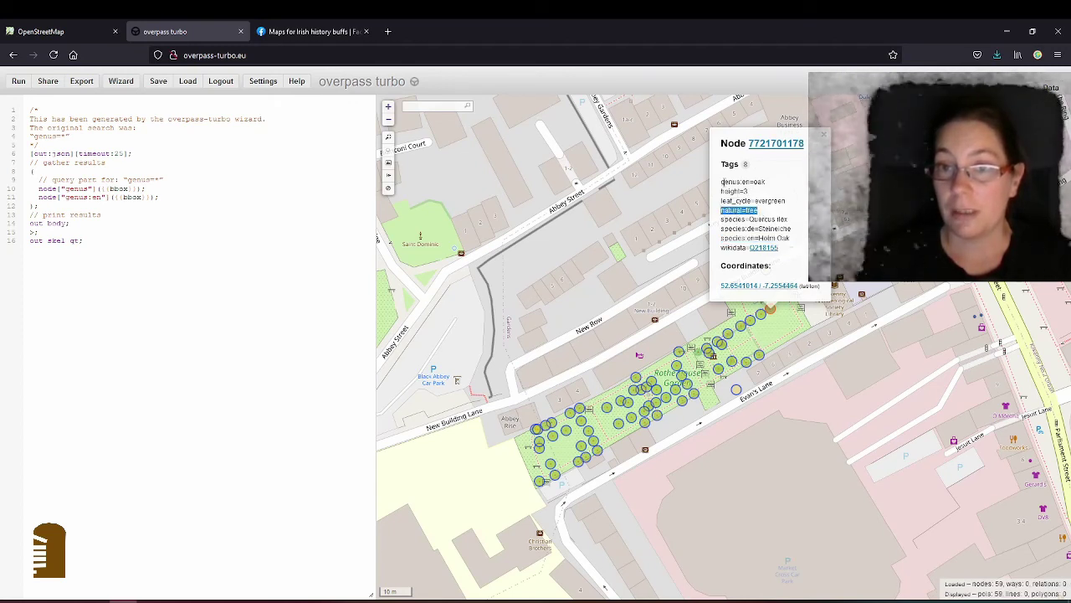
drag(721, 182, 784, 188)
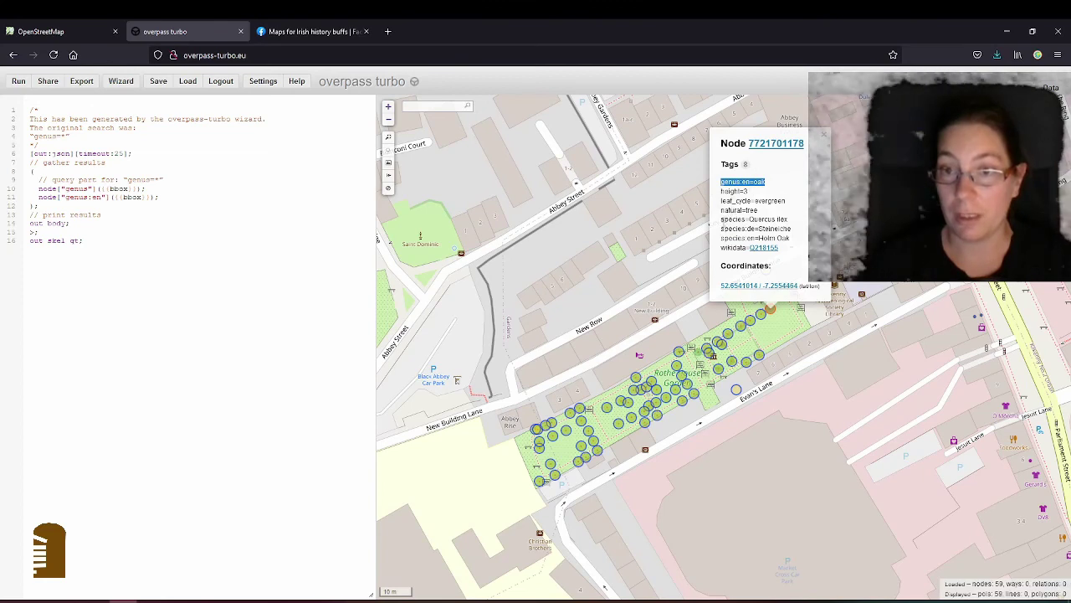
click(723, 219)
drag(724, 219, 789, 222)
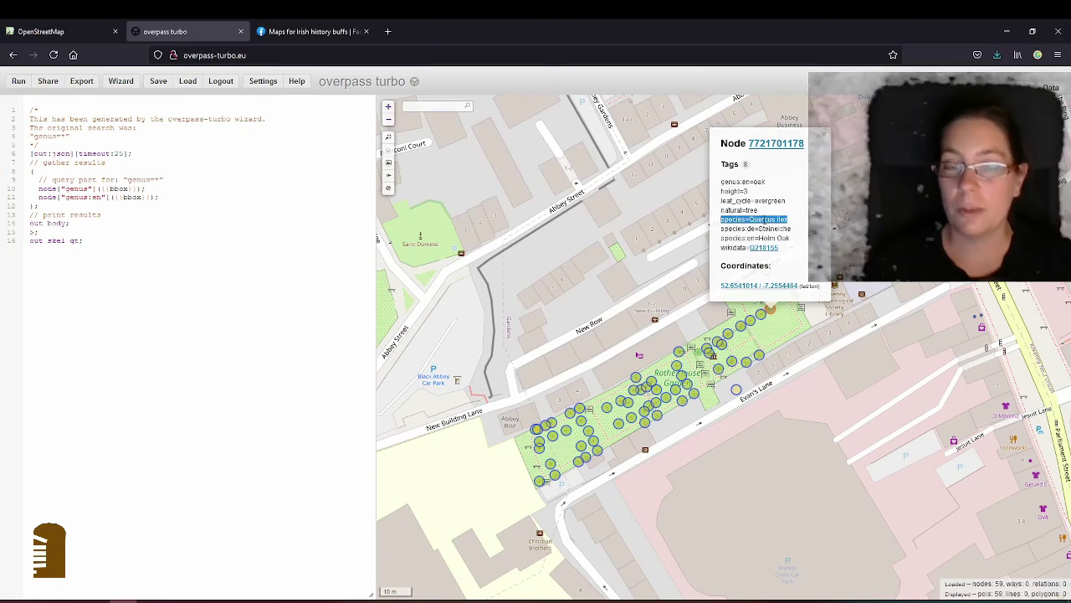
Highlight the German species name and evergreen tags, then close the Holm Oak's popup
click(790, 218)
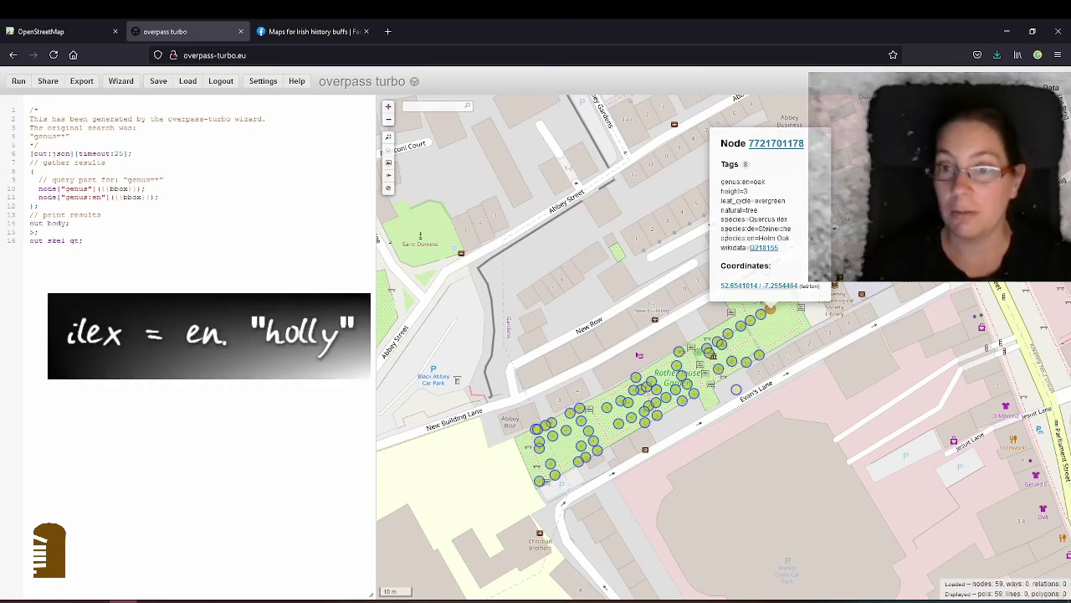
drag(721, 228, 795, 234)
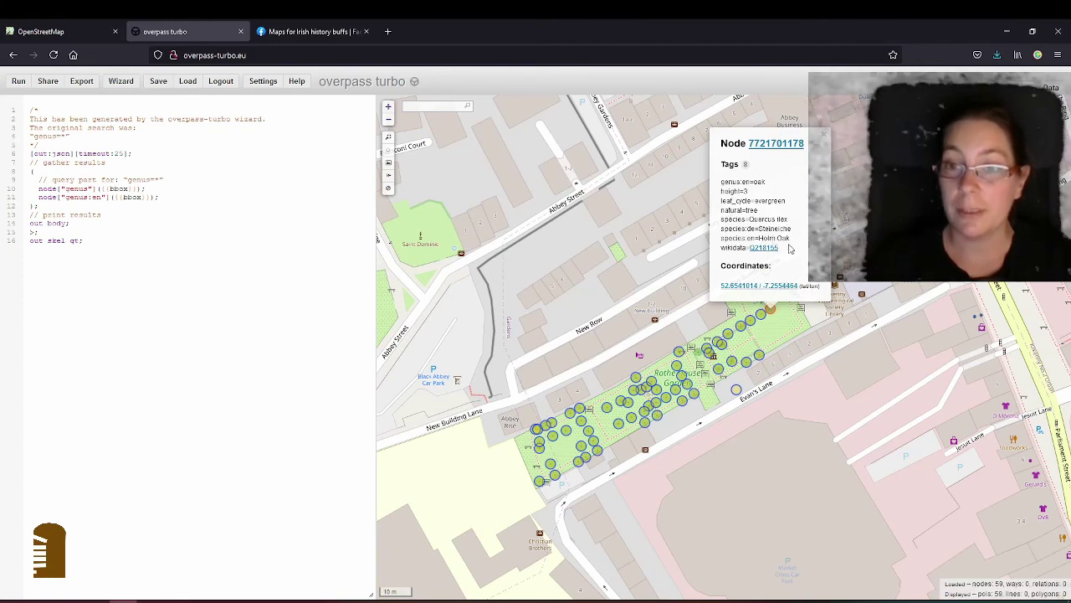
drag(781, 201, 756, 201)
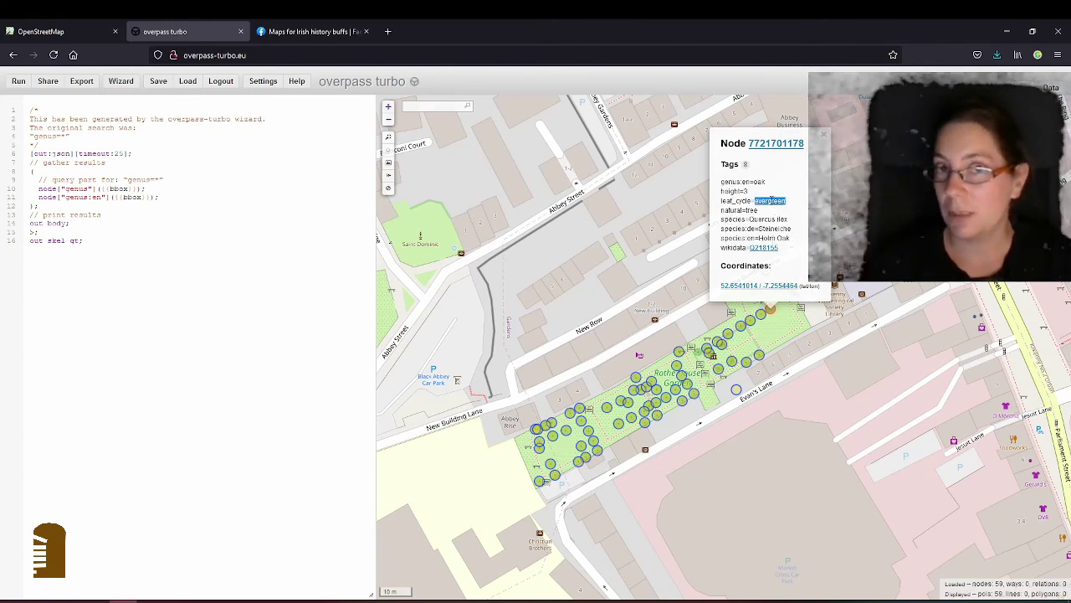
click(782, 255)
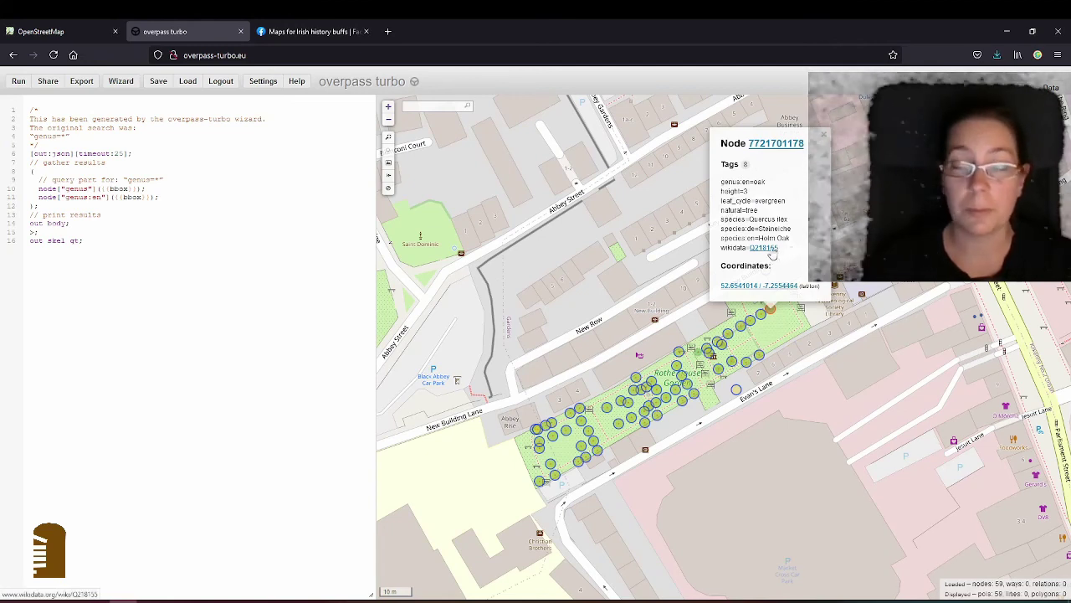
click(825, 134)
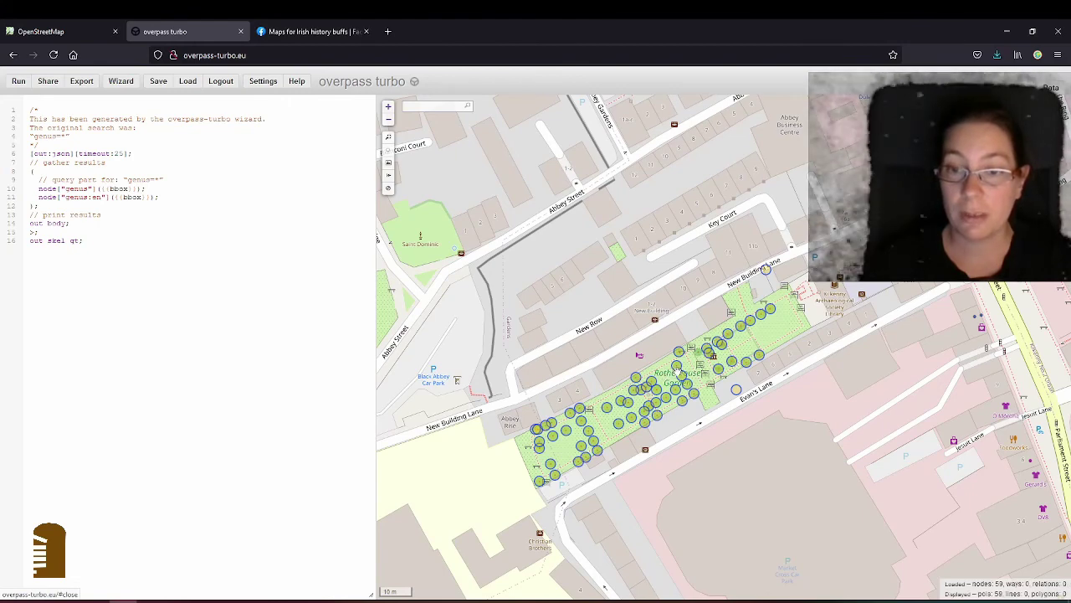
Inspect the tags of another garden tree and an apple tree, closing each popup
click(680, 372)
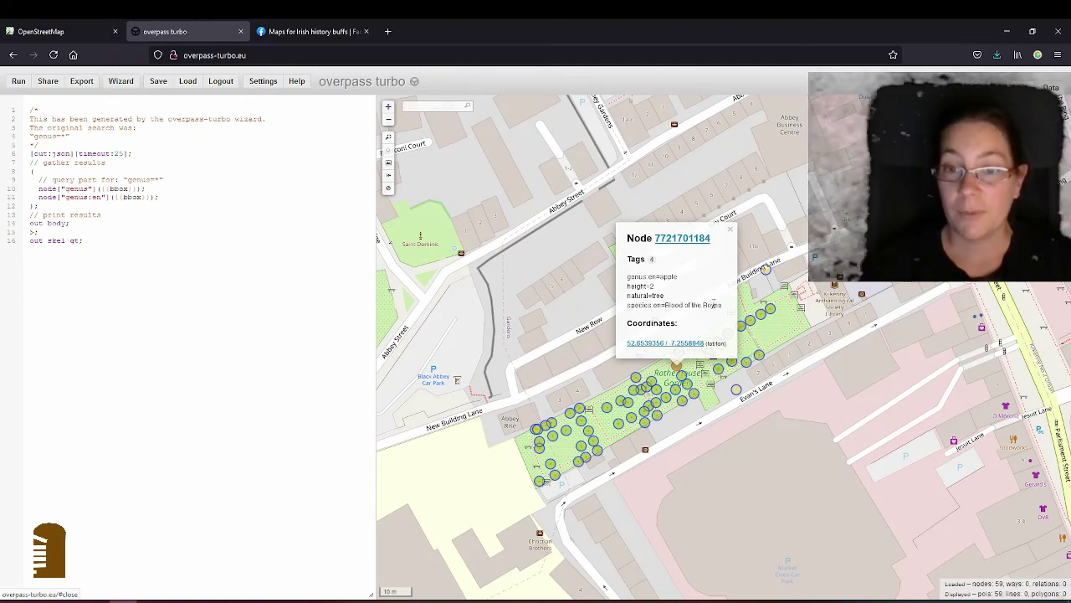
click(731, 230)
click(670, 400)
click(720, 270)
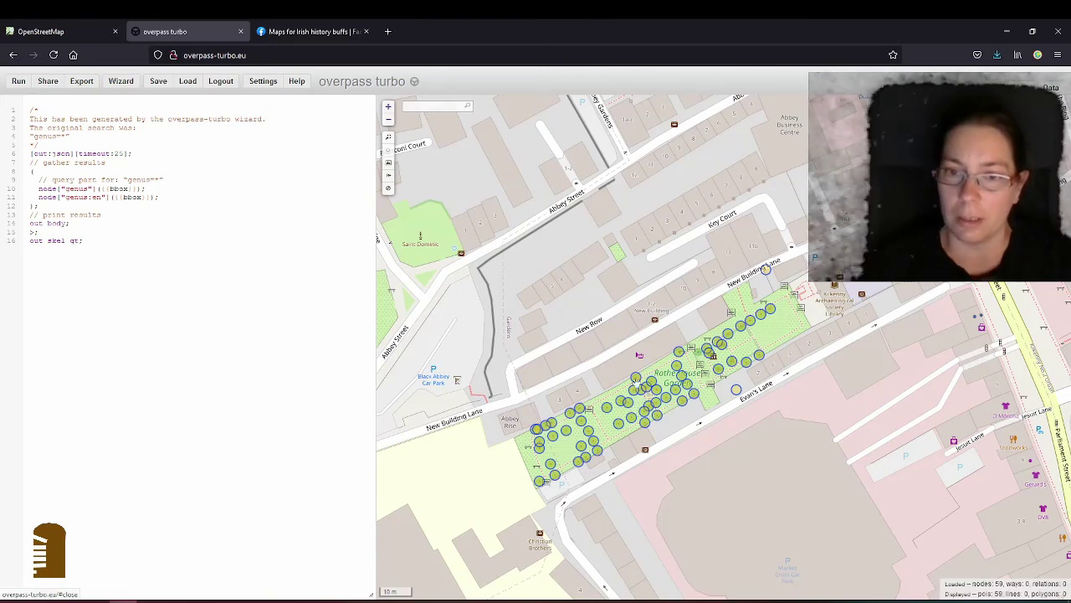
Check the Mulberry tree's genus names: Mulberry (en), Maoildearg (ga), Maulbeere (de), then close it
click(680, 359)
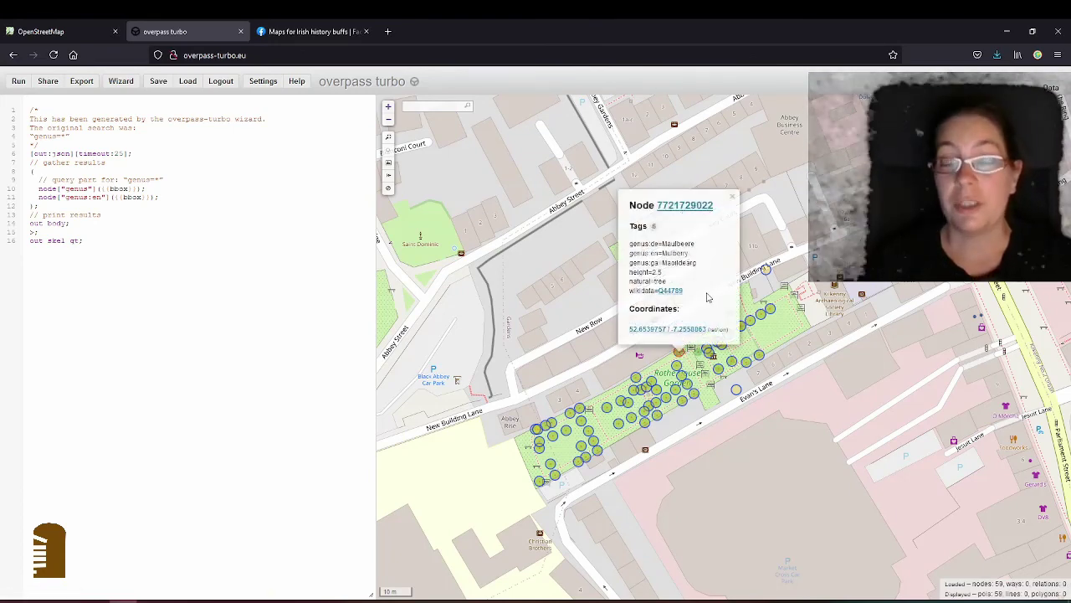
drag(630, 253, 689, 253)
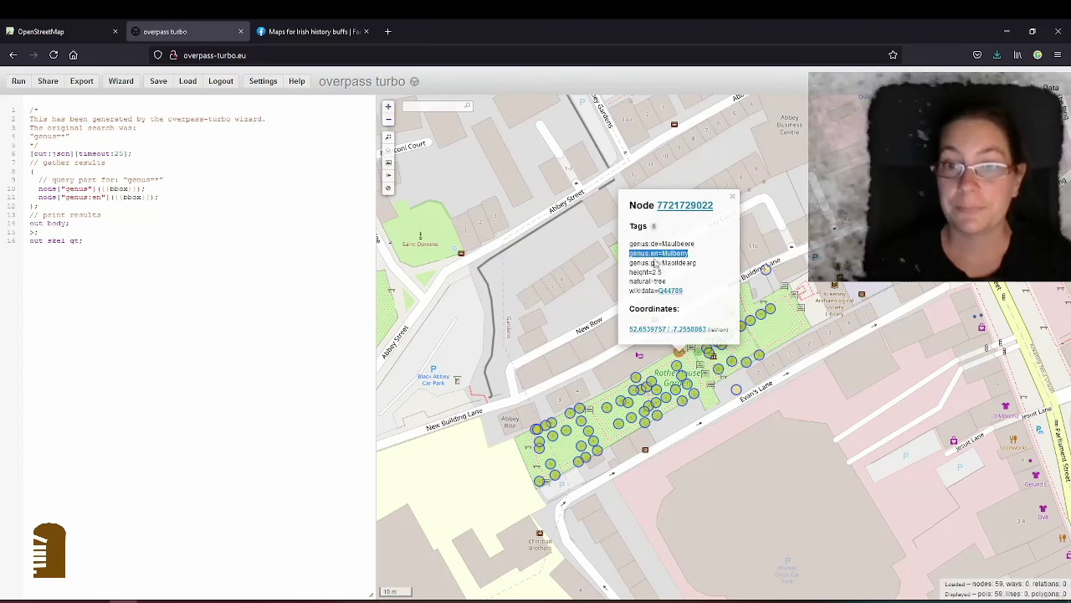
double_click(679, 263)
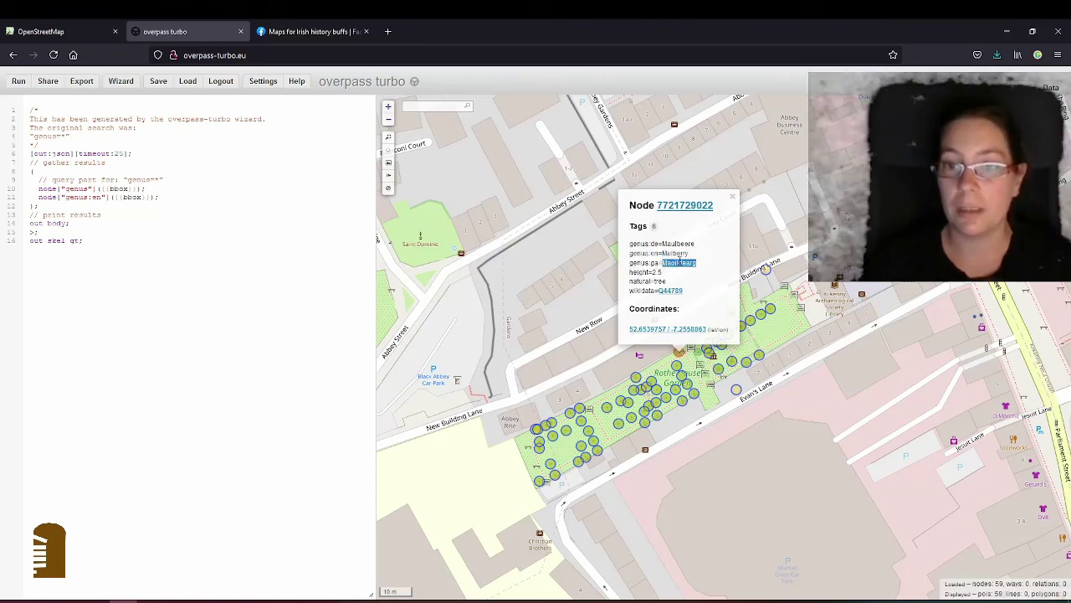
double_click(680, 244)
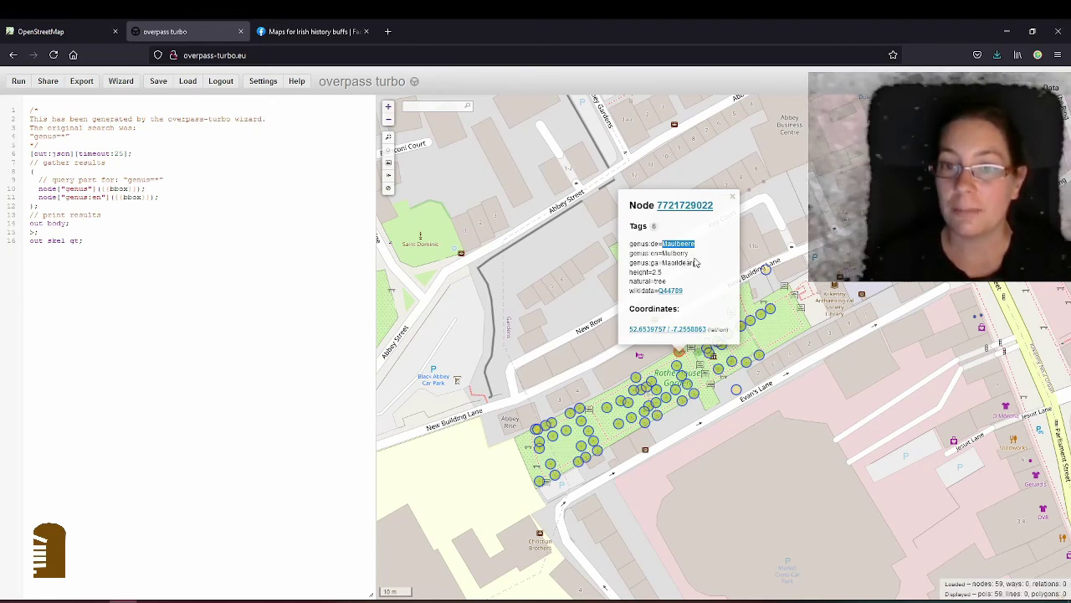
click(677, 253)
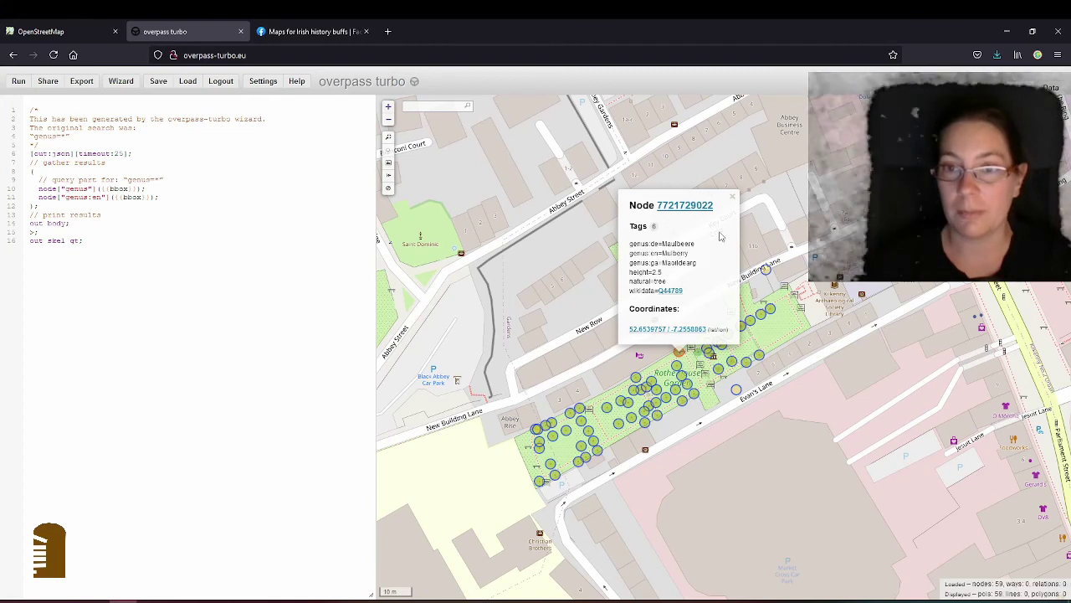
click(733, 197)
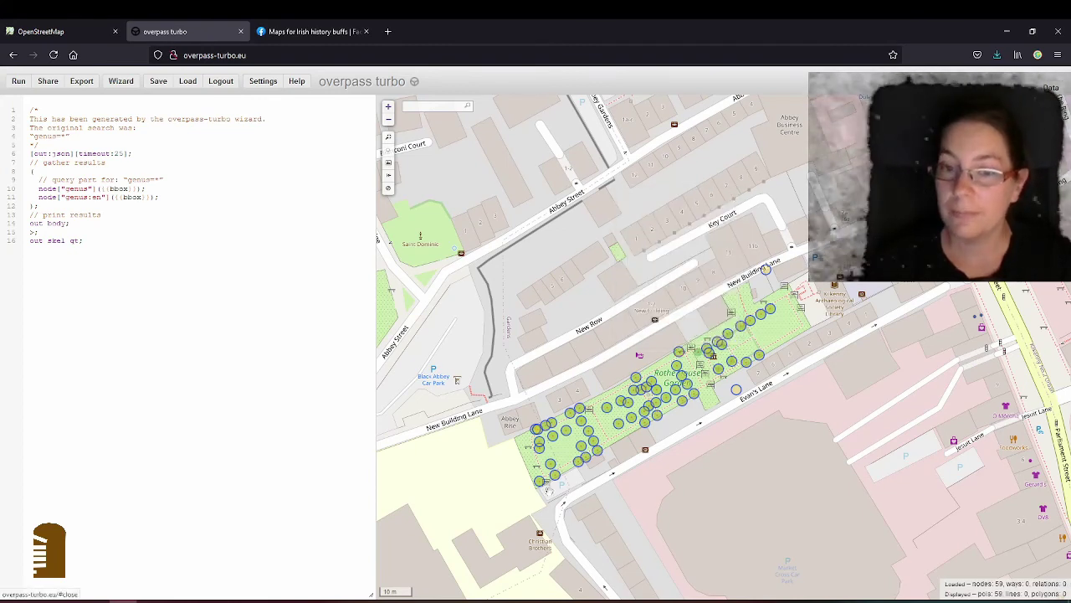
click(629, 405)
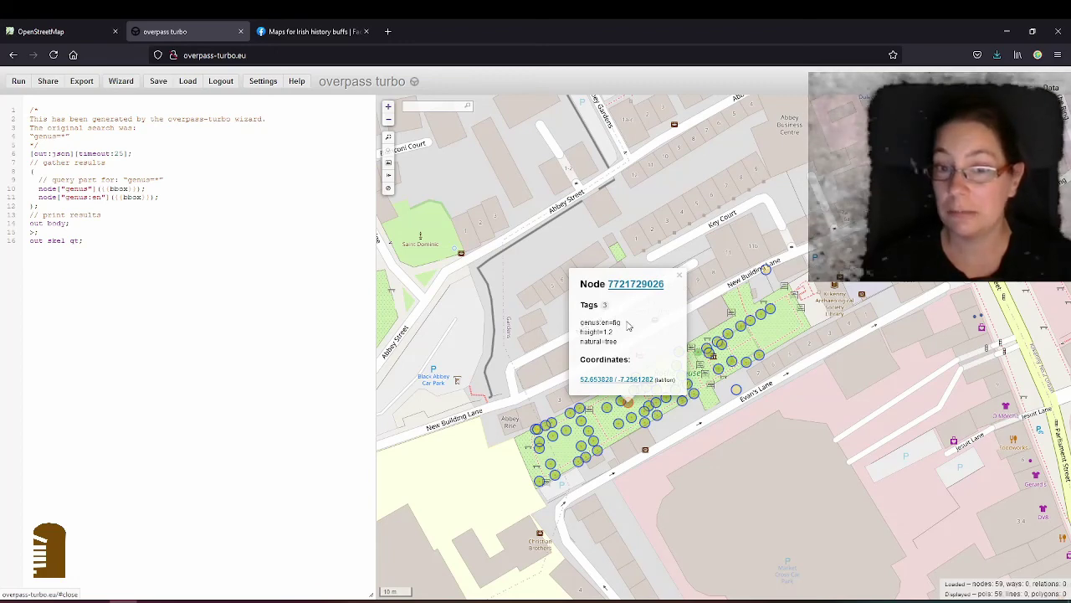
click(680, 276)
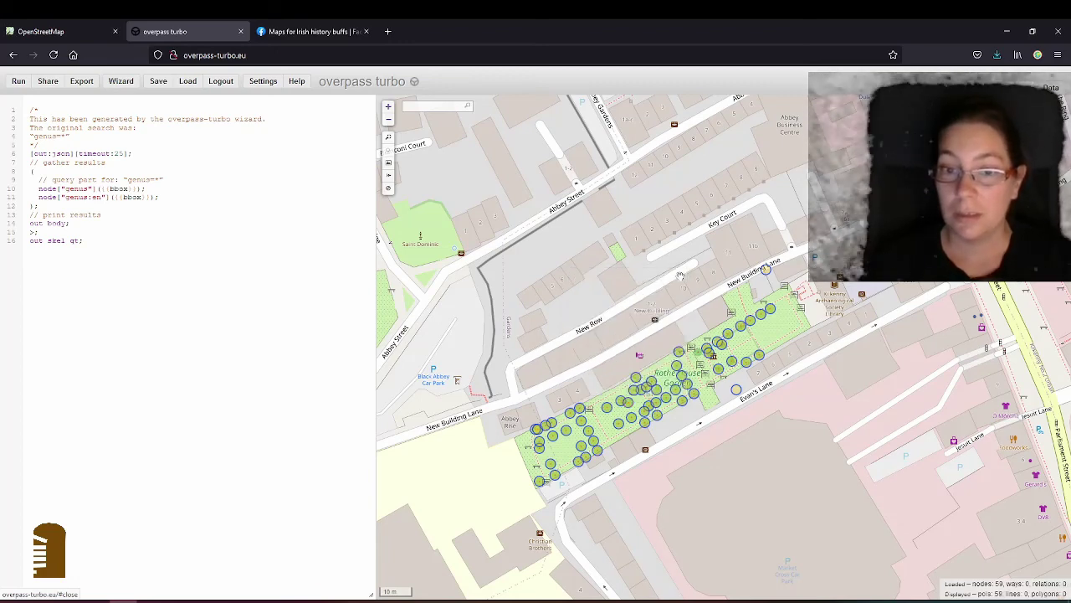
click(589, 458)
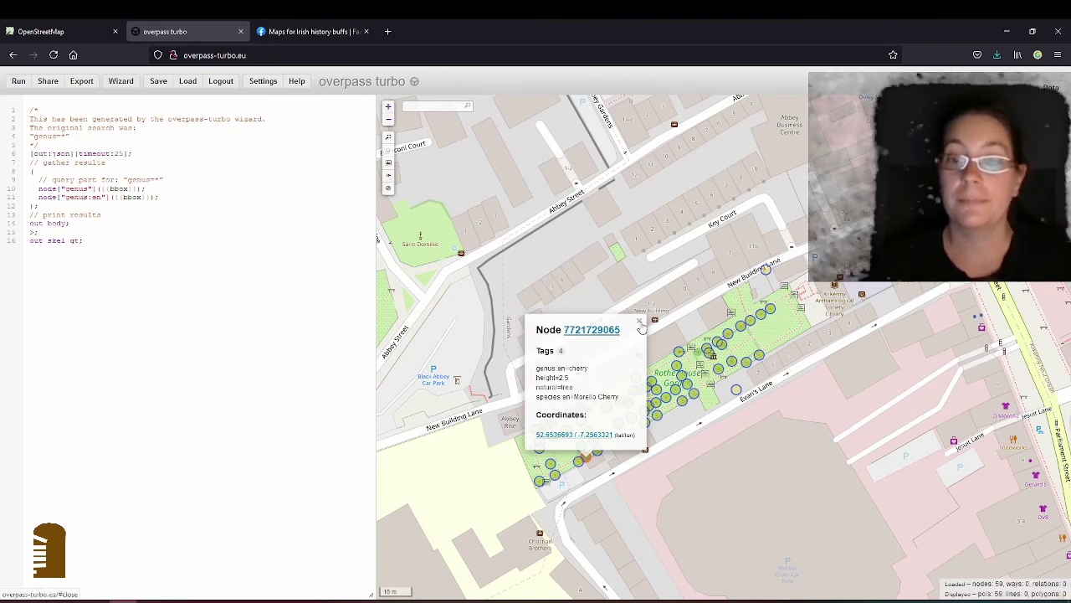
click(640, 323)
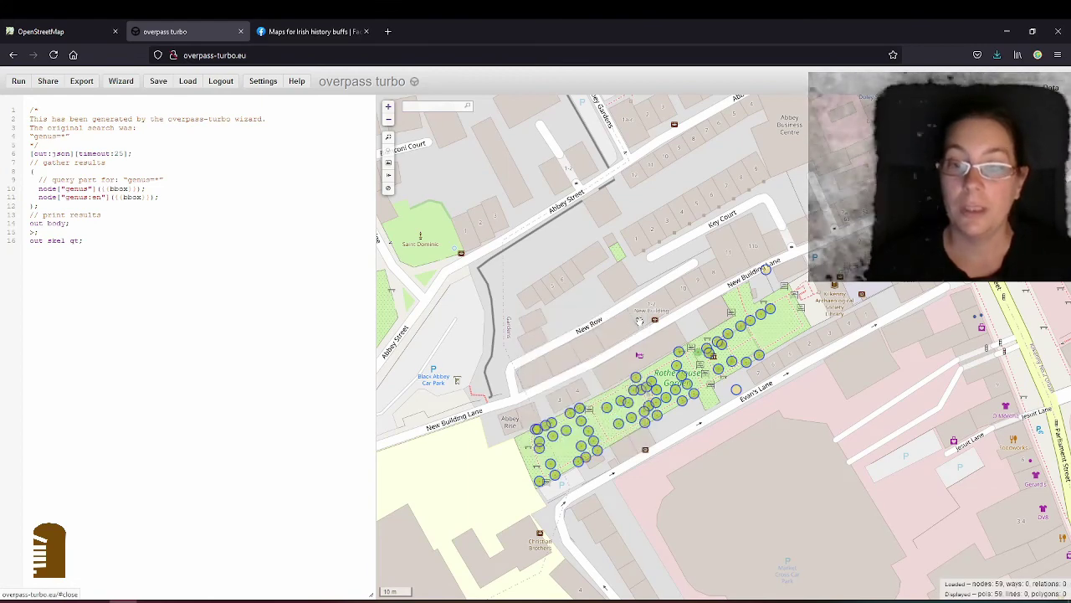
click(546, 427)
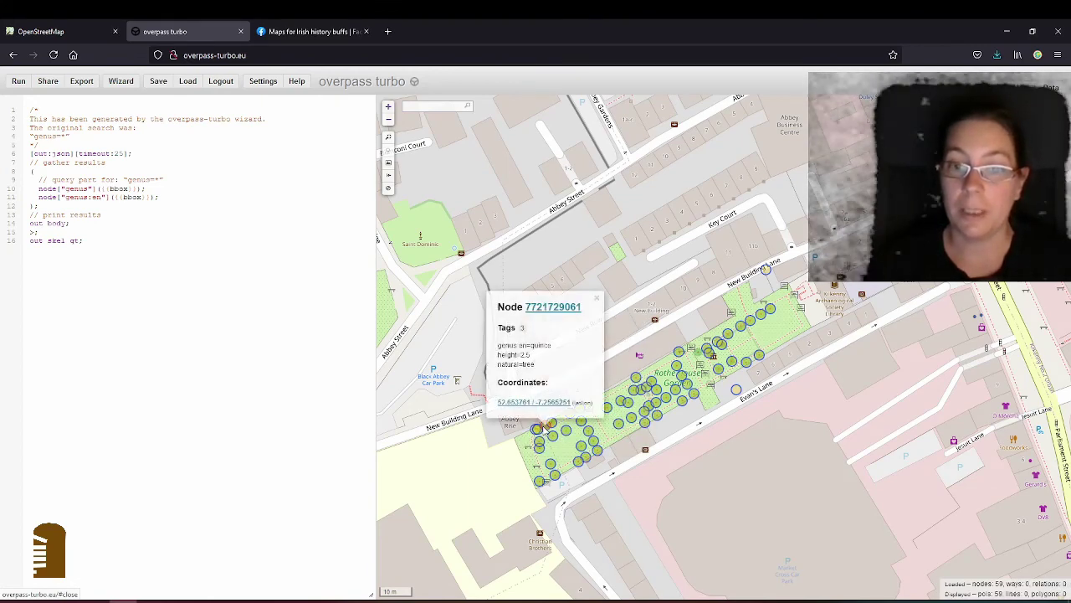
click(537, 431)
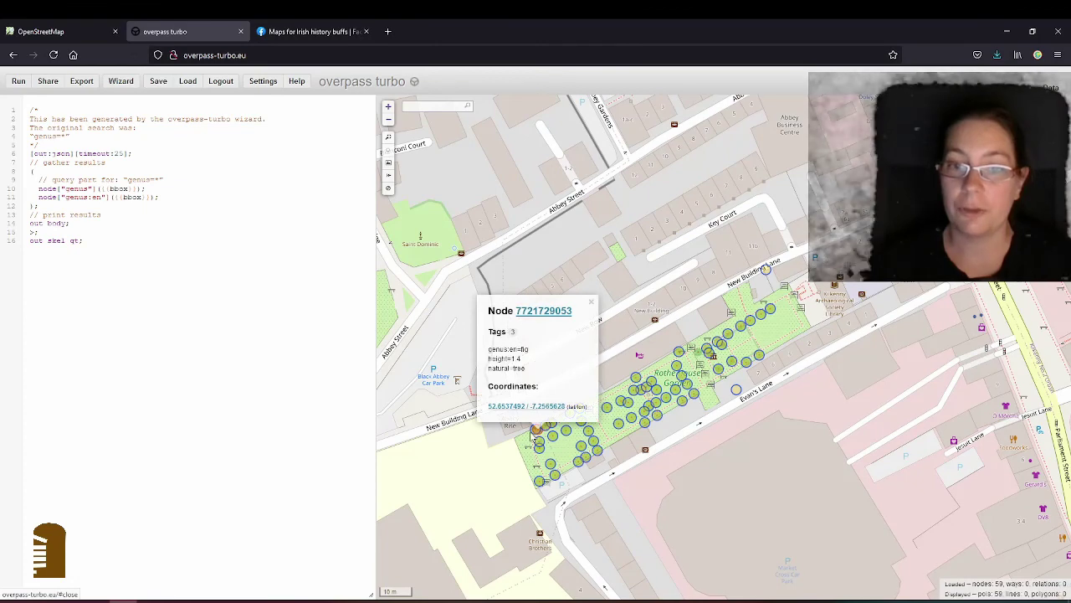
click(537, 430)
click(537, 431)
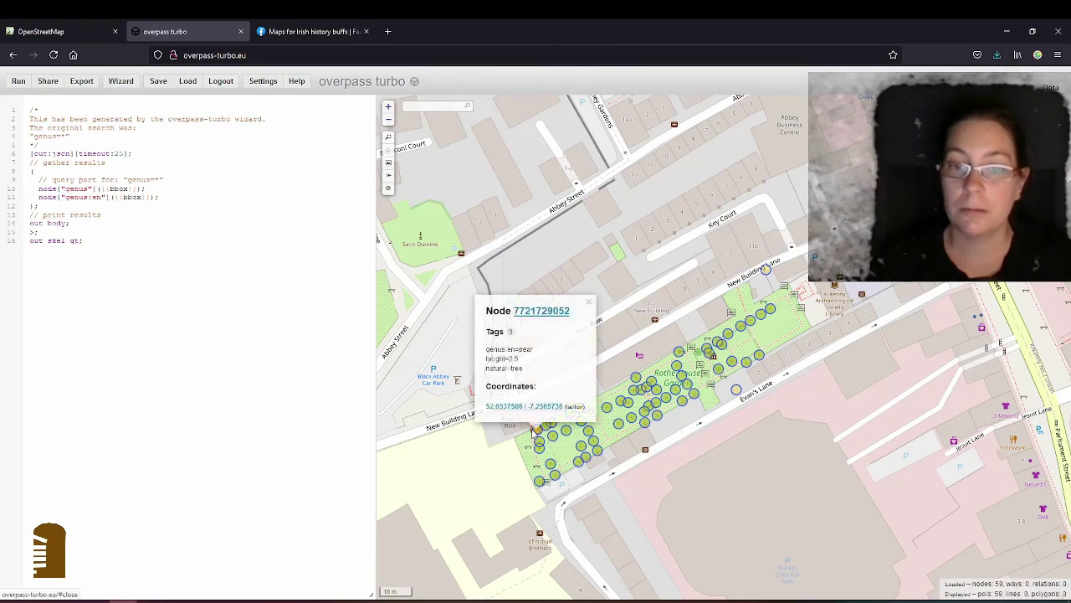
click(588, 303)
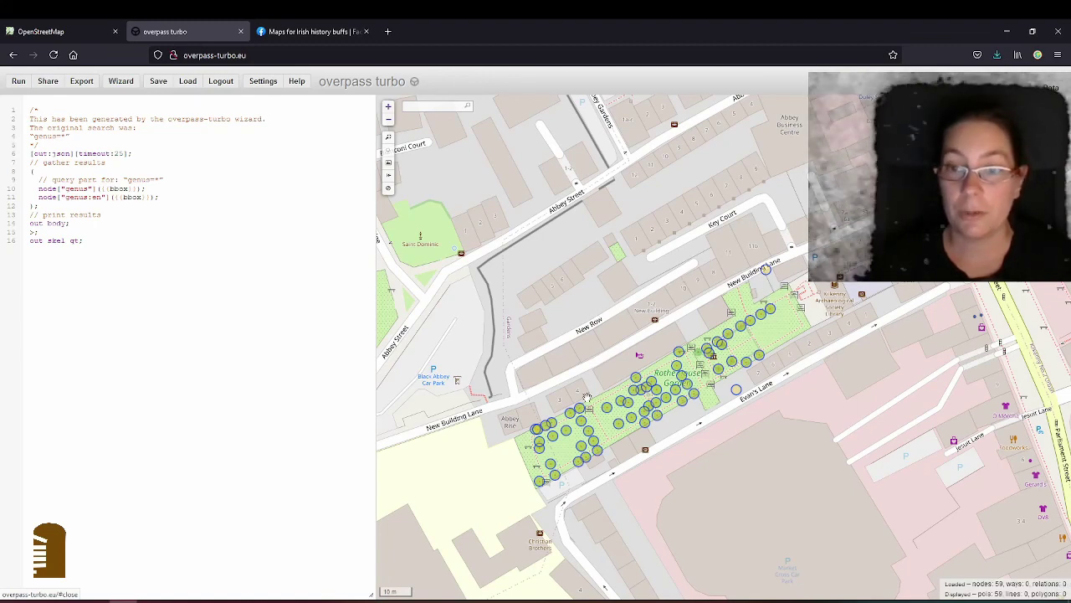
Zoom out and pan the map north-east past Newpark towards Ashfield
scroll(568, 447, down, 1)
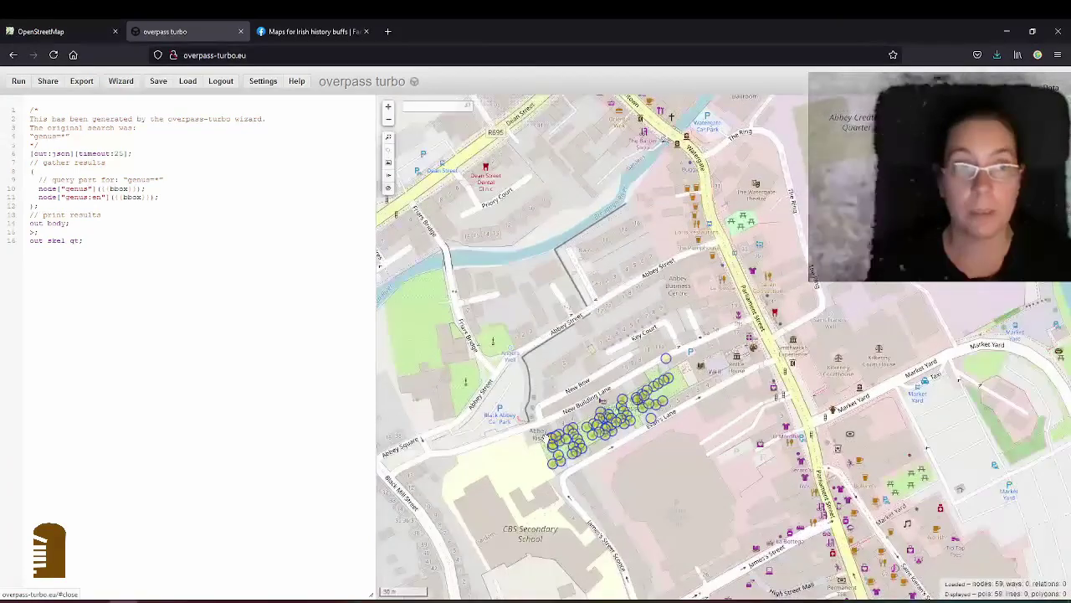
scroll(518, 445, down, 1)
drag(736, 168, 394, 376)
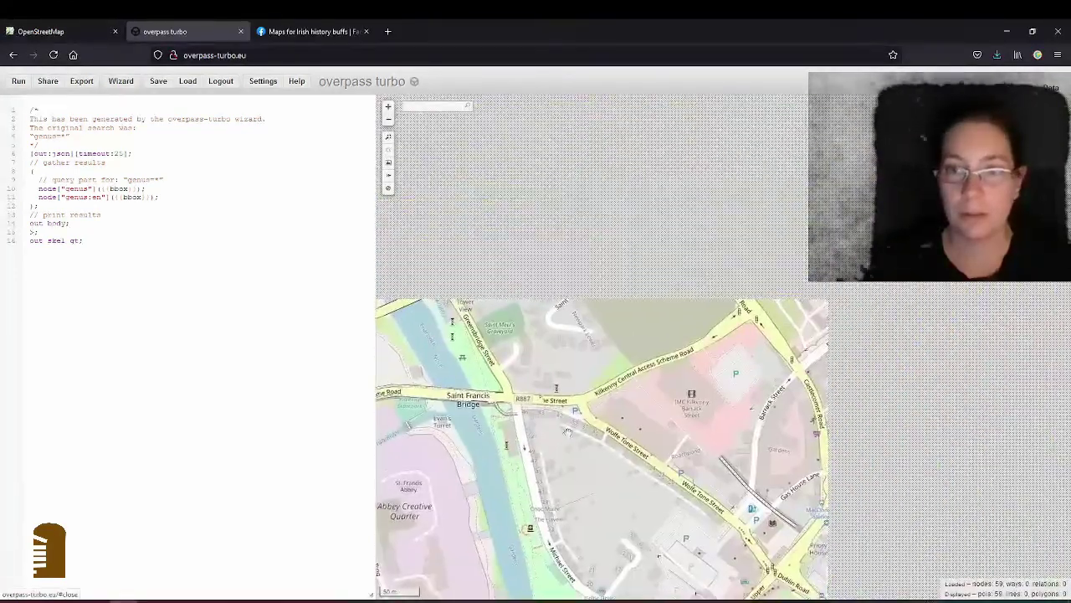
drag(736, 167, 402, 377)
drag(736, 167, 511, 310)
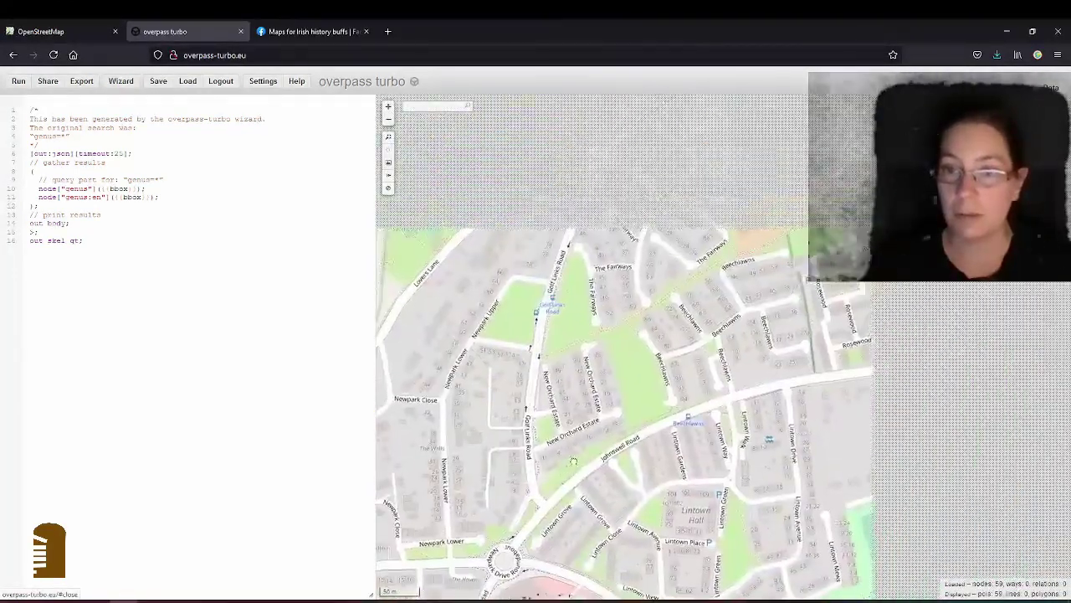
drag(737, 168, 564, 333)
scroll(564, 333, up, 3)
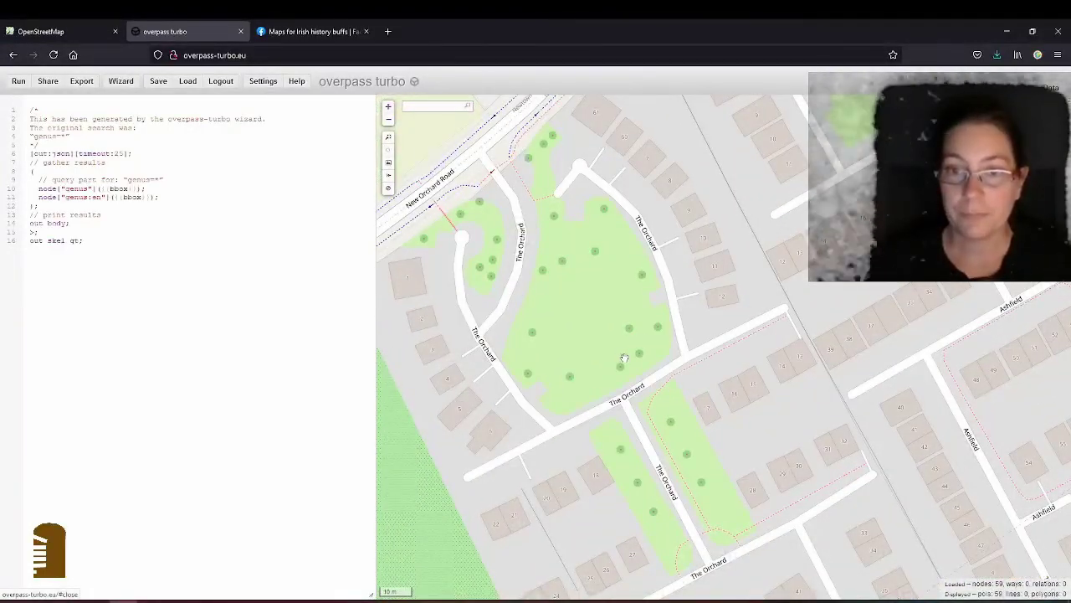
Widen the map beside the query and frame the N77 roundabout and the Ashfield estate
drag(369, 311, 178, 311)
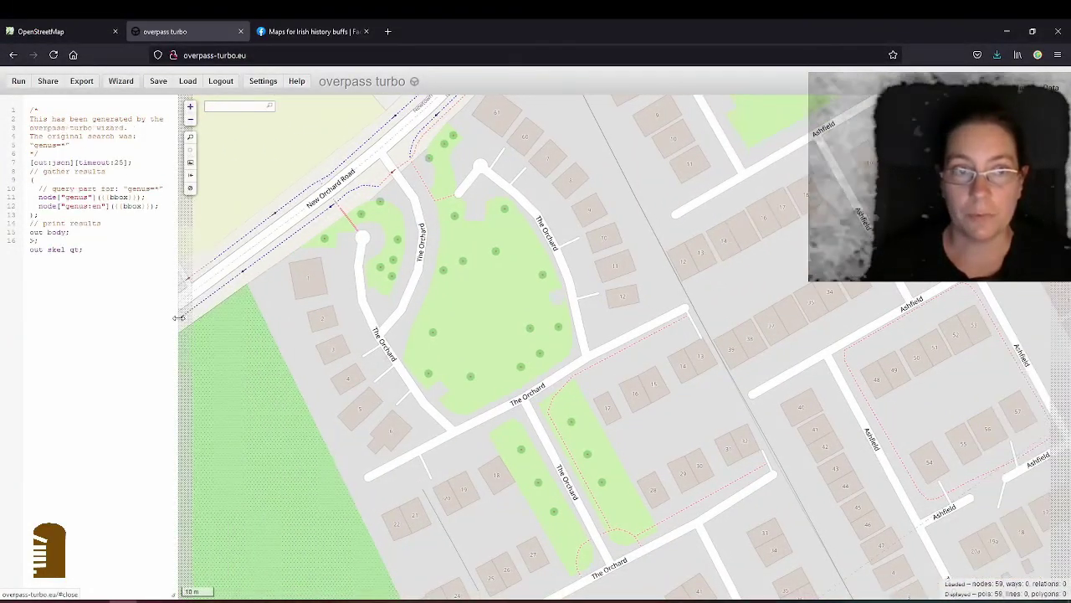
drag(424, 358, 501, 311)
scroll(500, 310, down, 2)
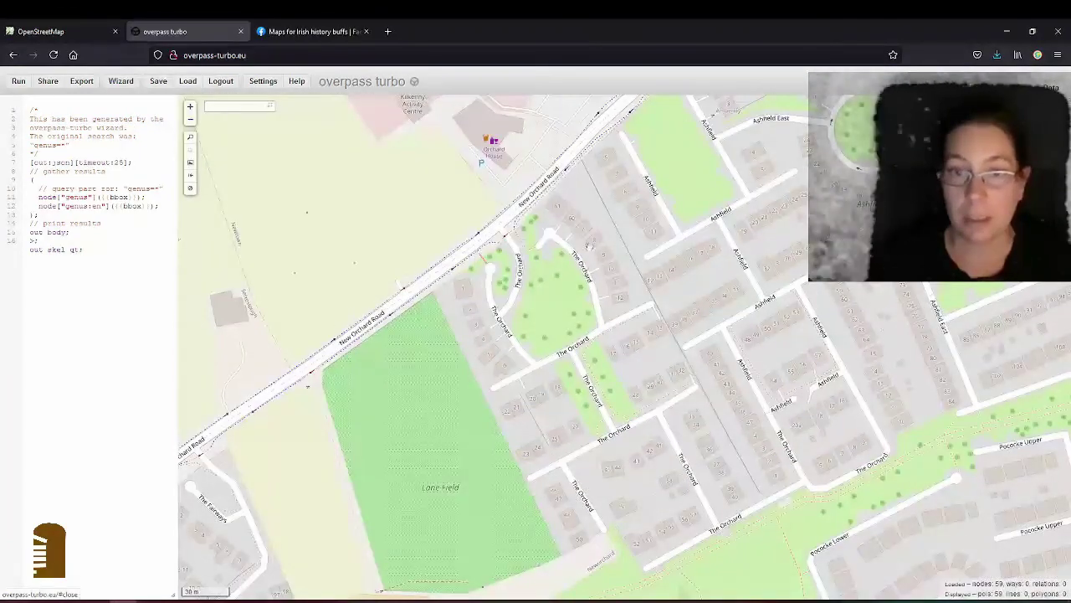
scroll(549, 348, down, 1)
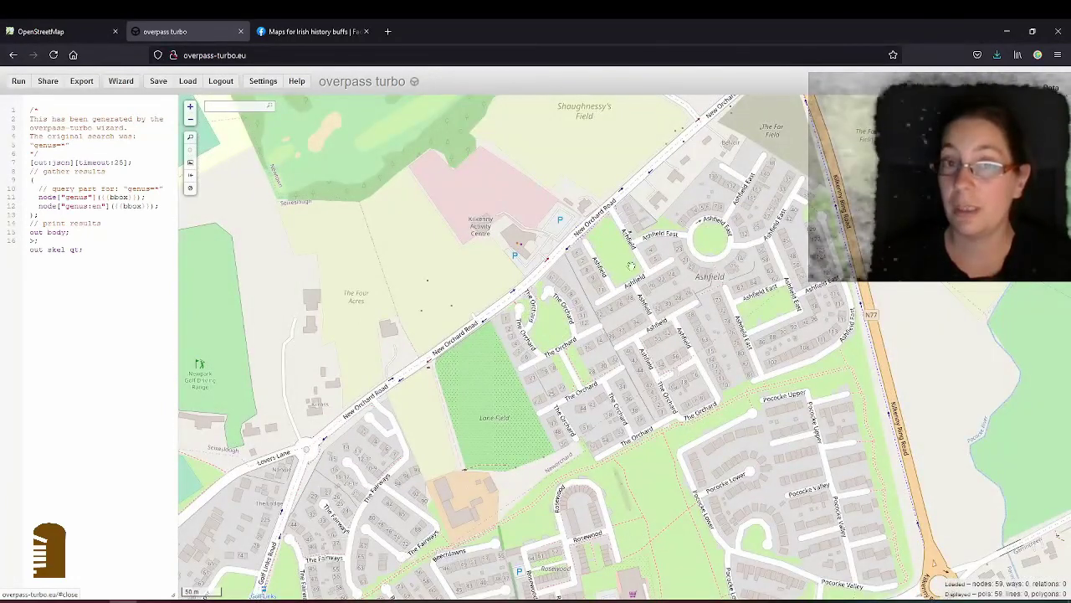
drag(643, 216, 593, 365)
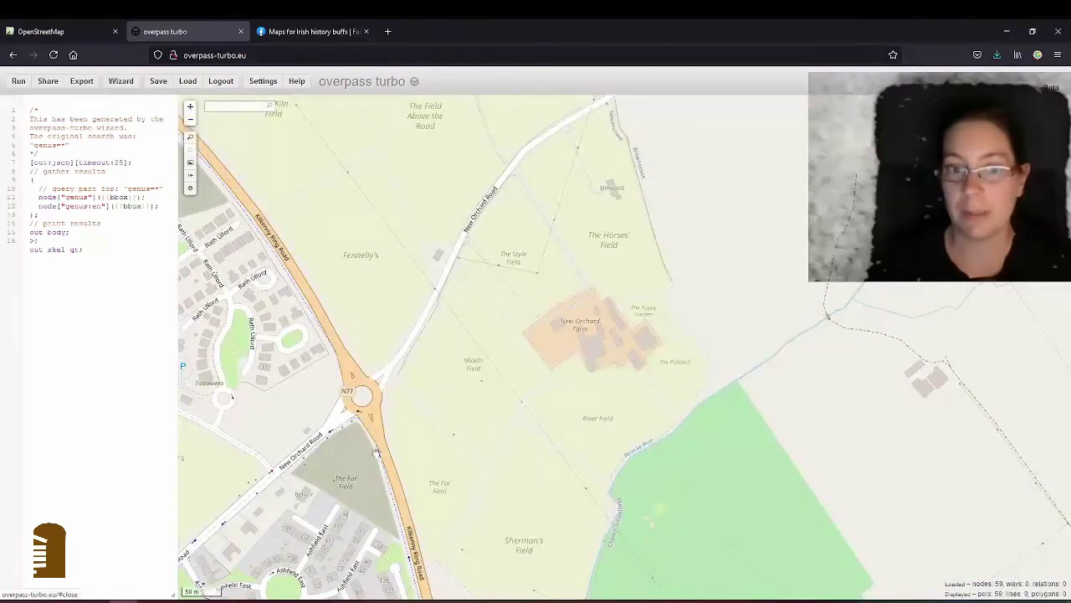
drag(275, 521, 558, 293)
drag(461, 442, 512, 328)
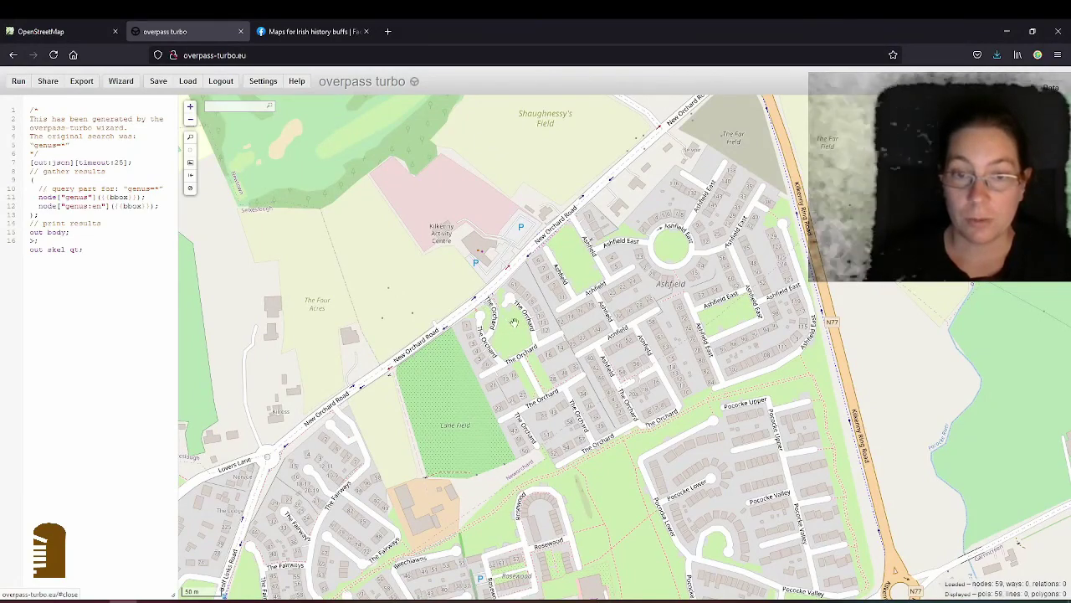
scroll(516, 321, up, 1)
scroll(515, 322, up, 1)
Pan around The Orchard, Rosewood and Ashfield East so Lane Field sits near the centre
drag(664, 384, 606, 254)
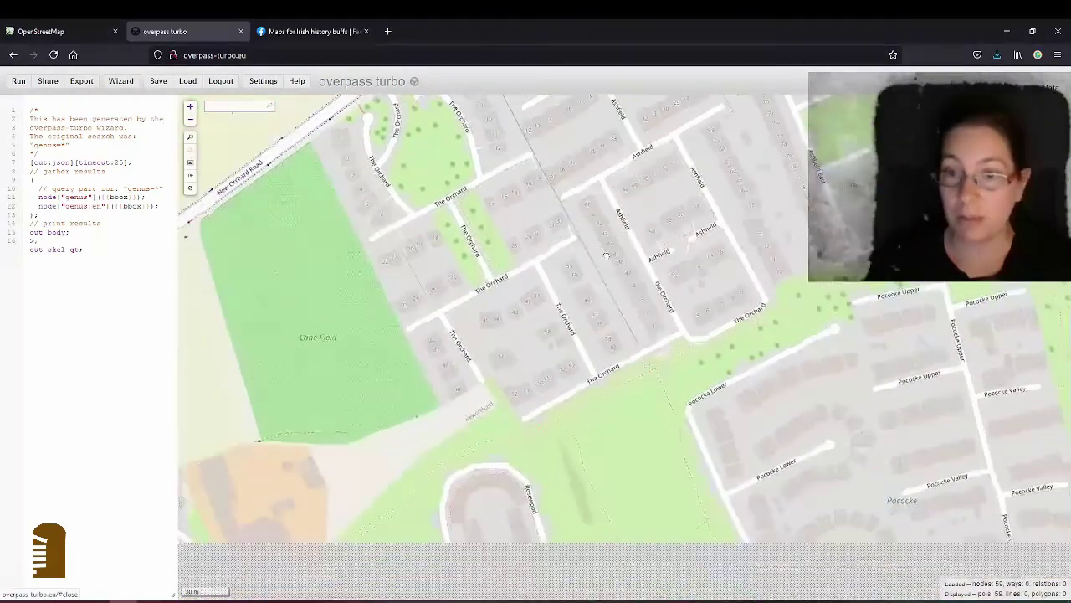
drag(493, 420, 681, 164)
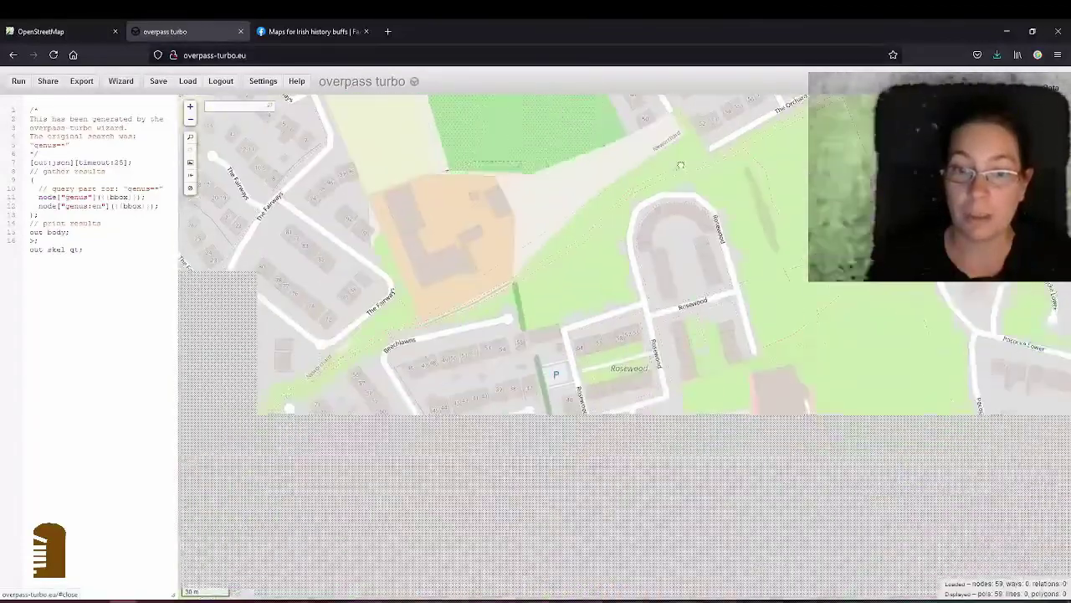
drag(385, 358, 234, 521)
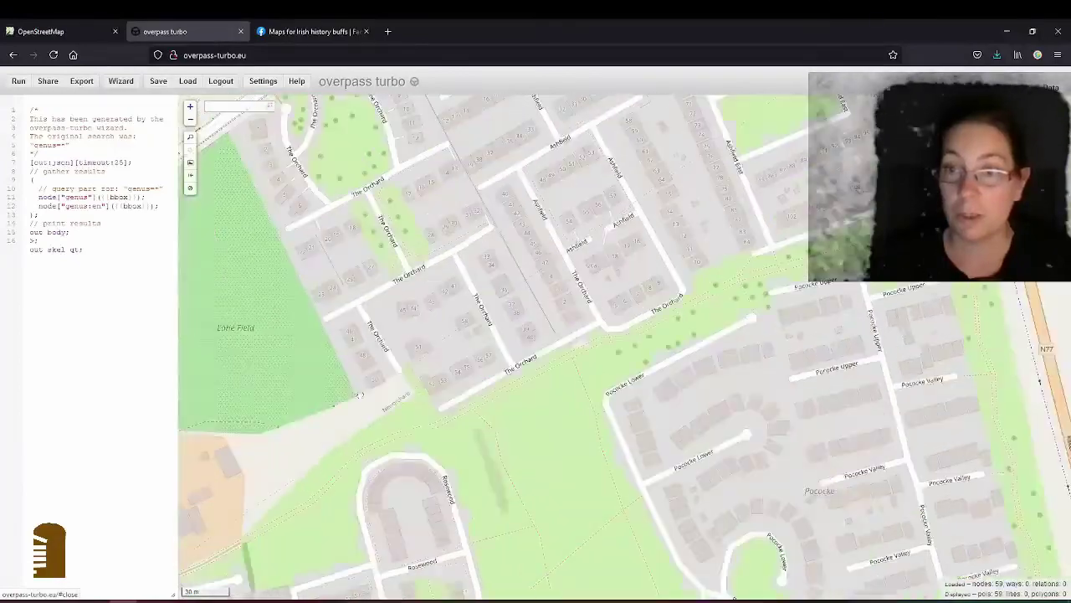
drag(590, 185, 643, 493)
drag(467, 467, 540, 397)
drag(489, 251, 497, 252)
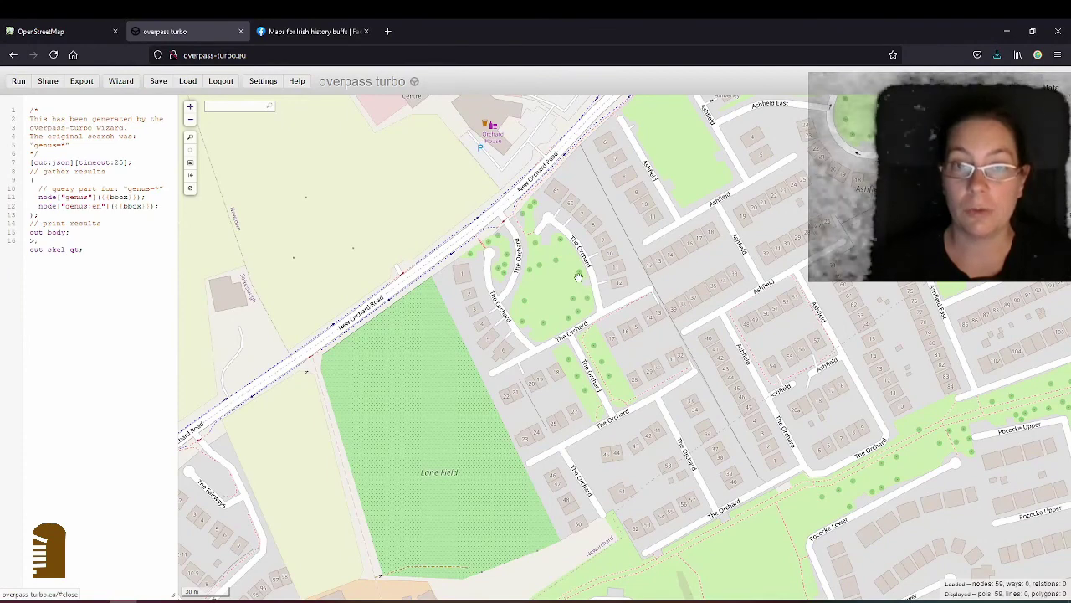
drag(541, 282, 550, 321)
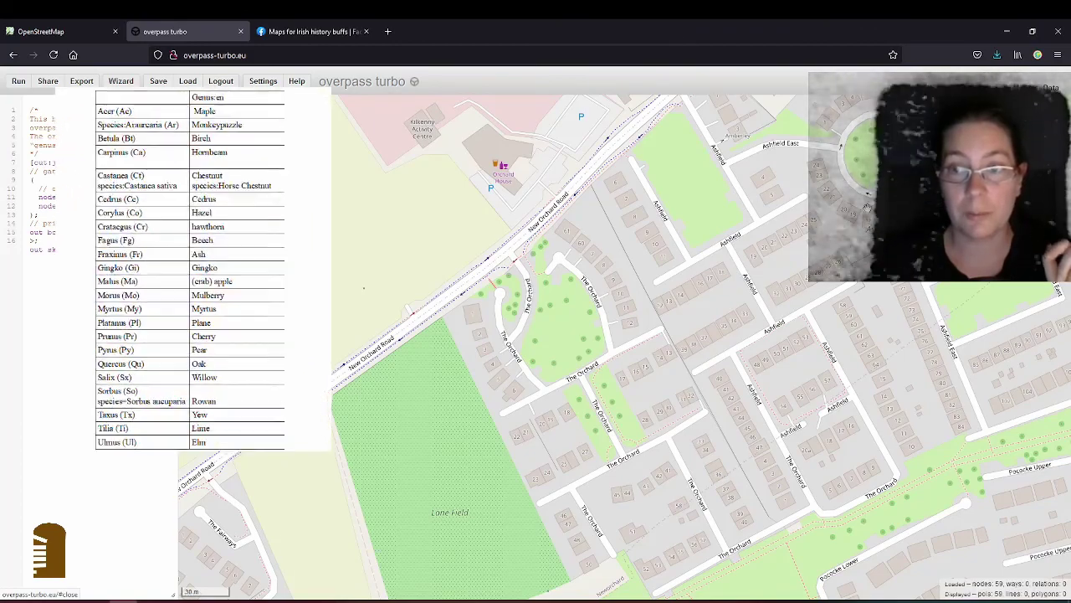
Zoom into the park beside The Orchard and frame its tree markers
drag(770, 281, 653, 275)
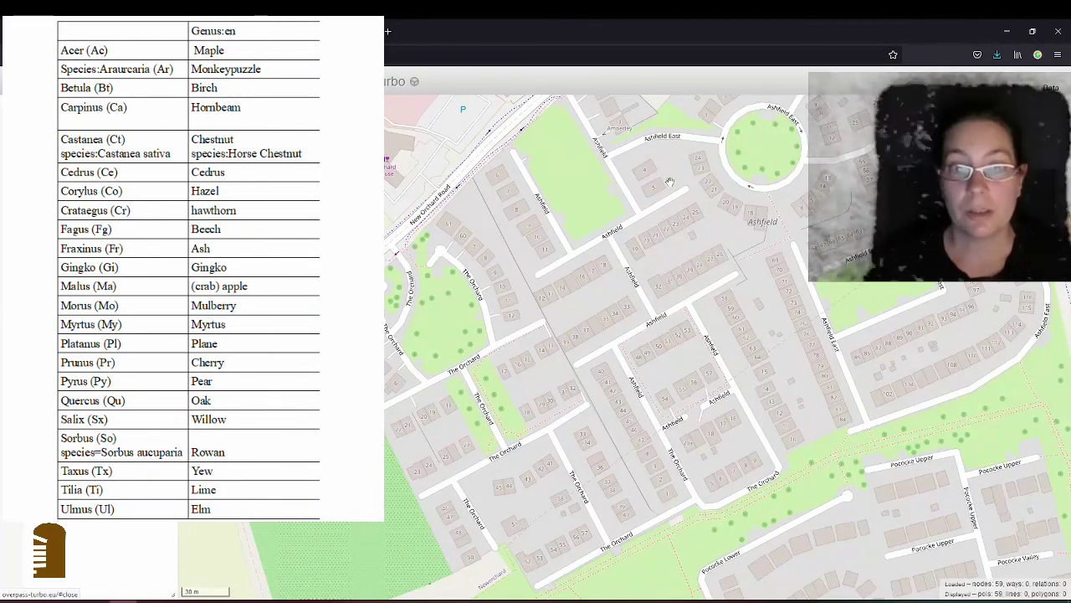
scroll(406, 298, up, 2)
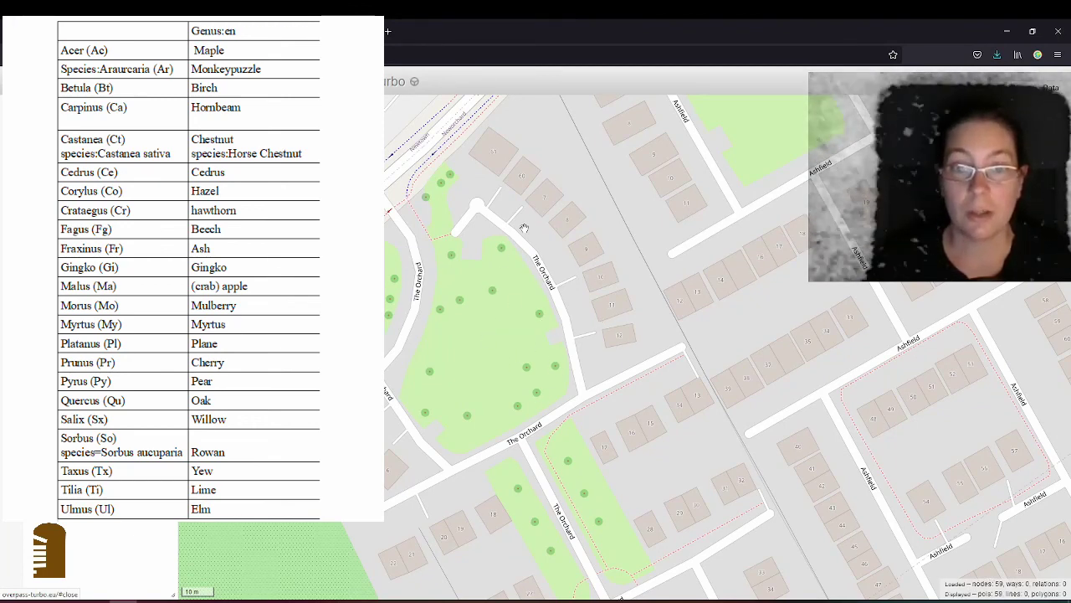
drag(432, 211, 461, 254)
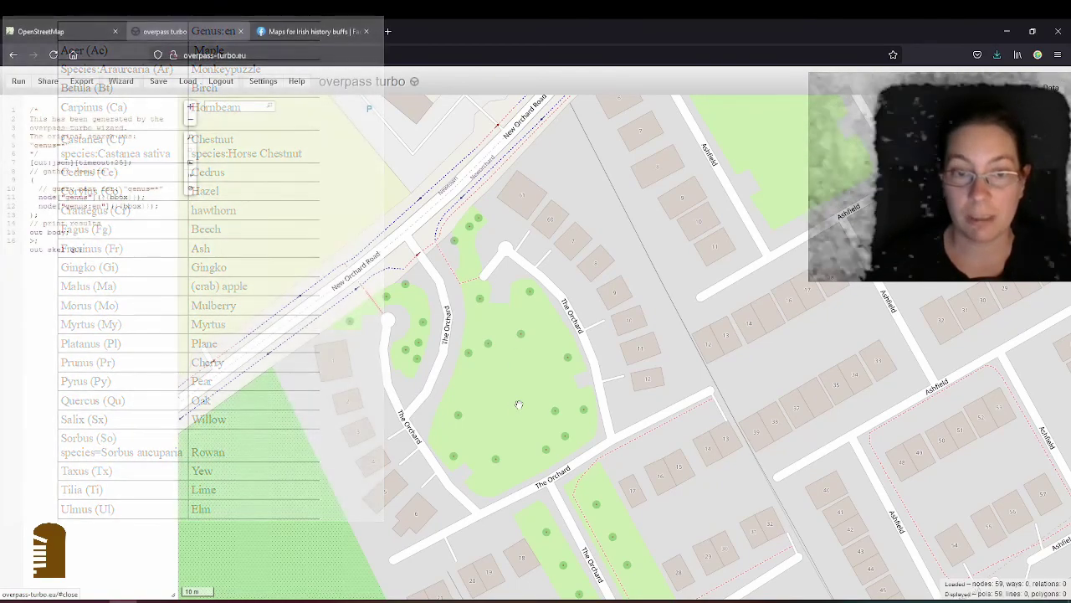
drag(549, 457, 548, 400)
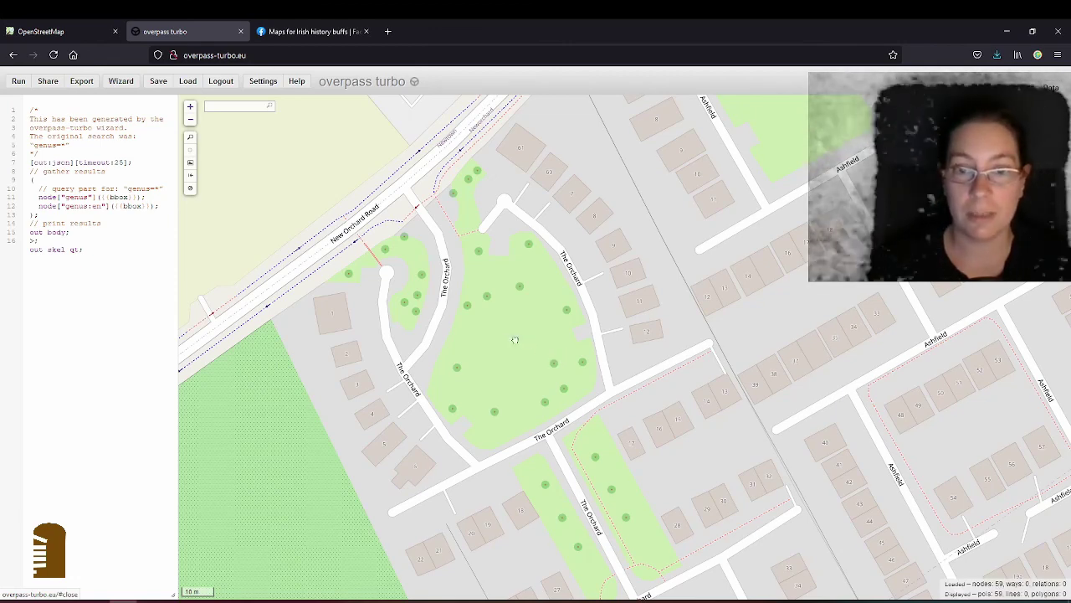
Nudge the map right and zoom out one level over The Orchard's trees
drag(520, 339, 564, 330)
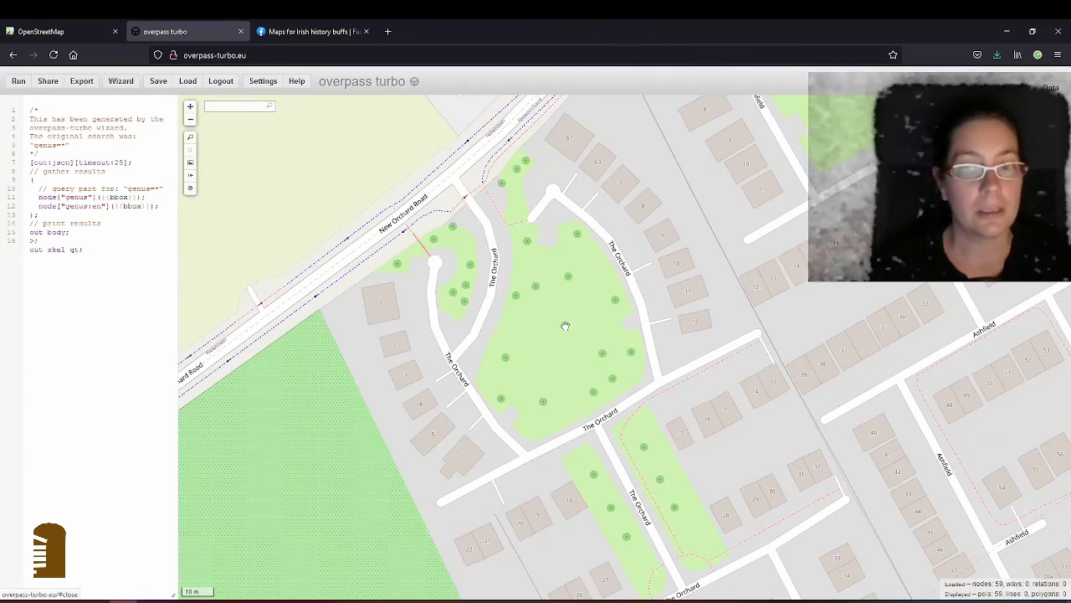
scroll(572, 343, down, 1)
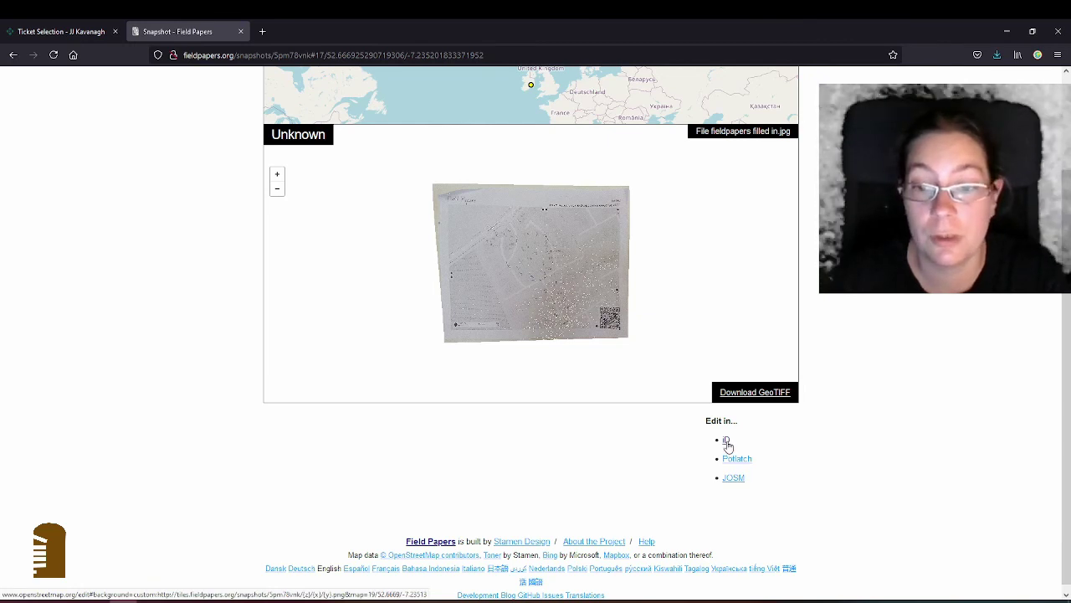
Open the scanned Field Papers snapshot in the iD editor
click(727, 442)
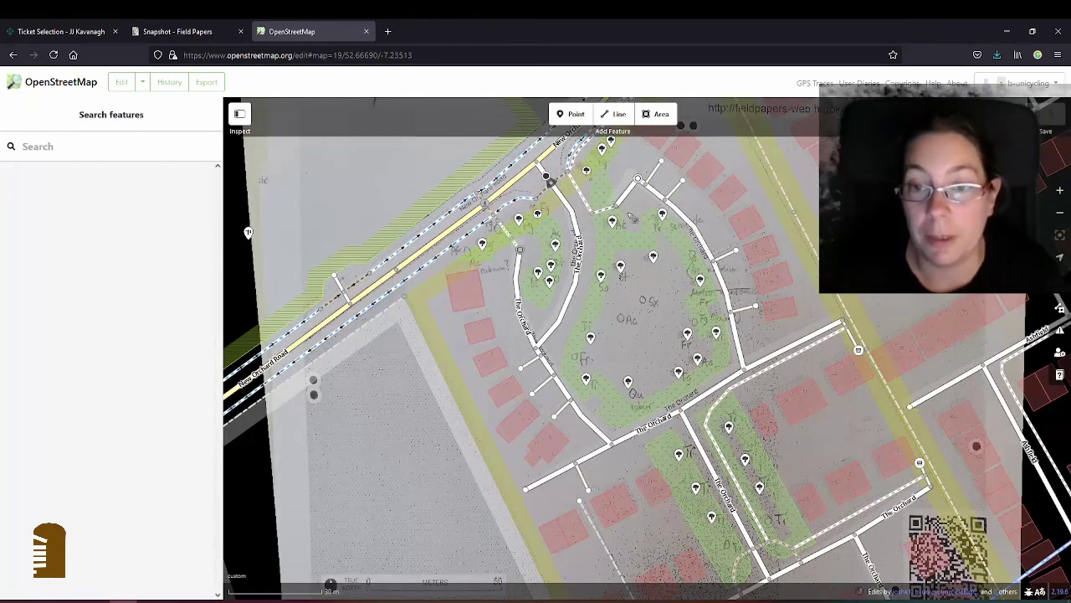
Zoom in on the green strip by New Orchard Road and select the Fg-marked trees
scroll(520, 381, down, 3)
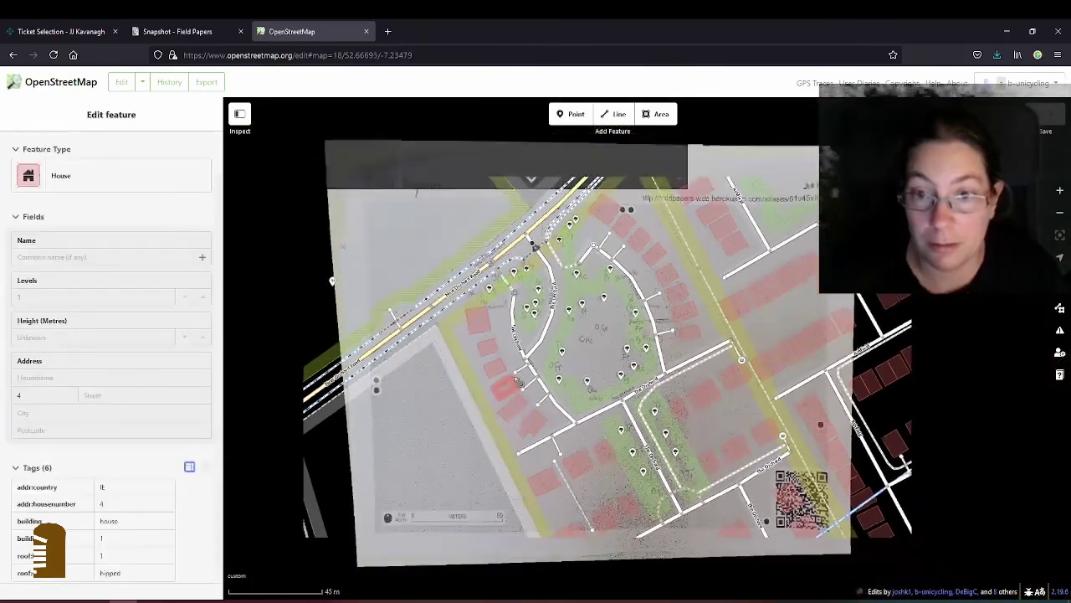
scroll(598, 352, up, 2)
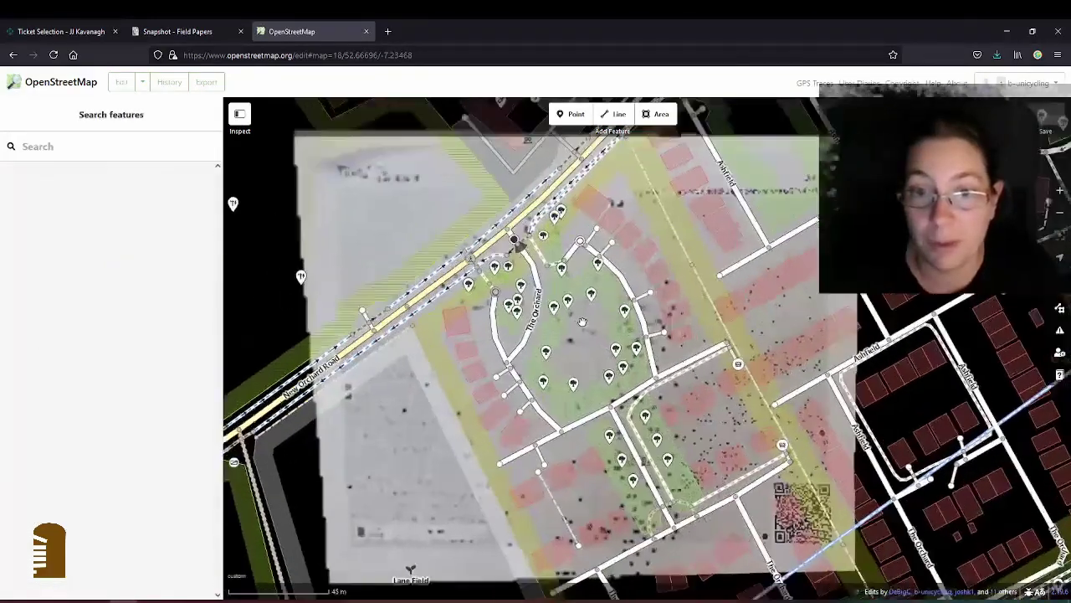
scroll(550, 191, up, 5)
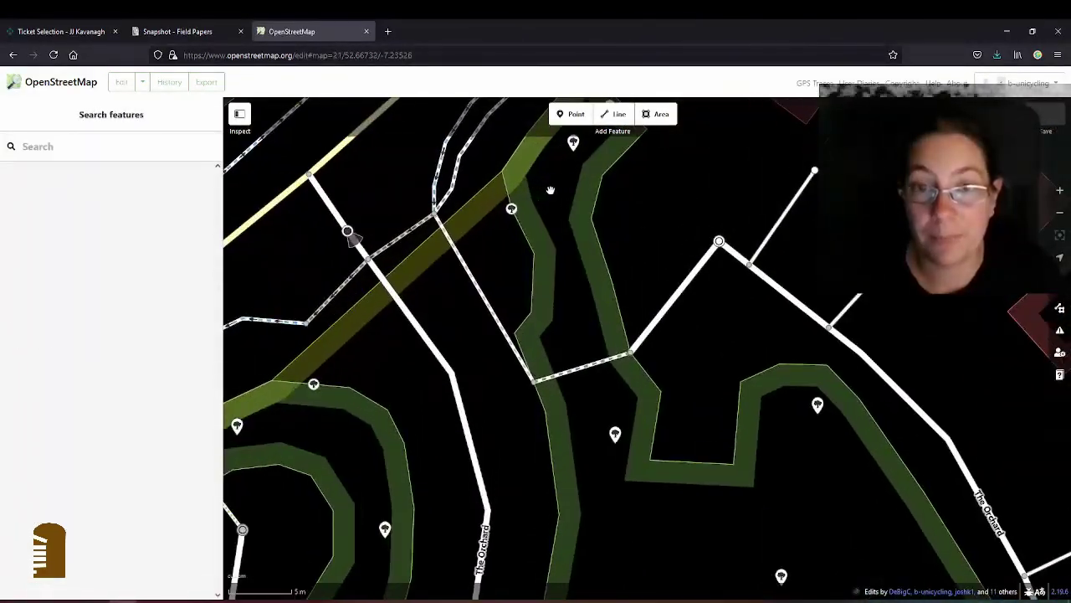
drag(560, 177, 560, 309)
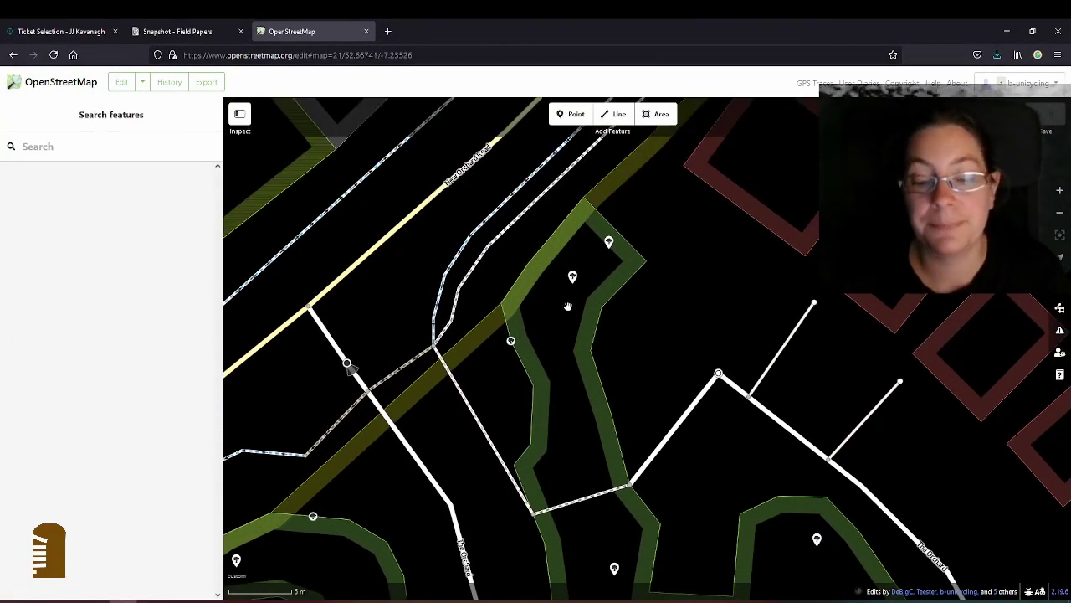
click(609, 241)
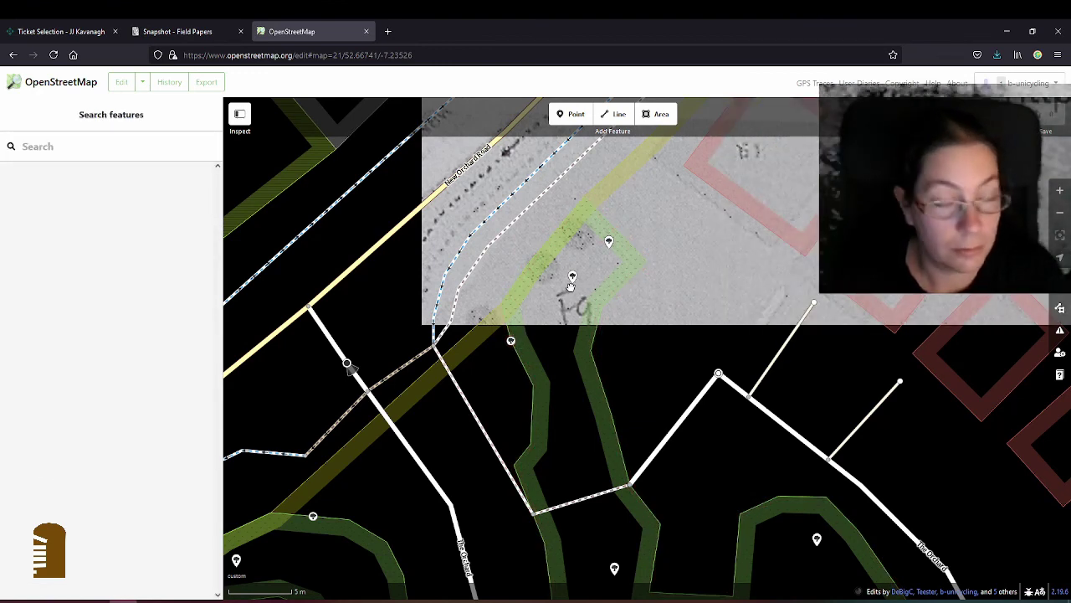
click(574, 285)
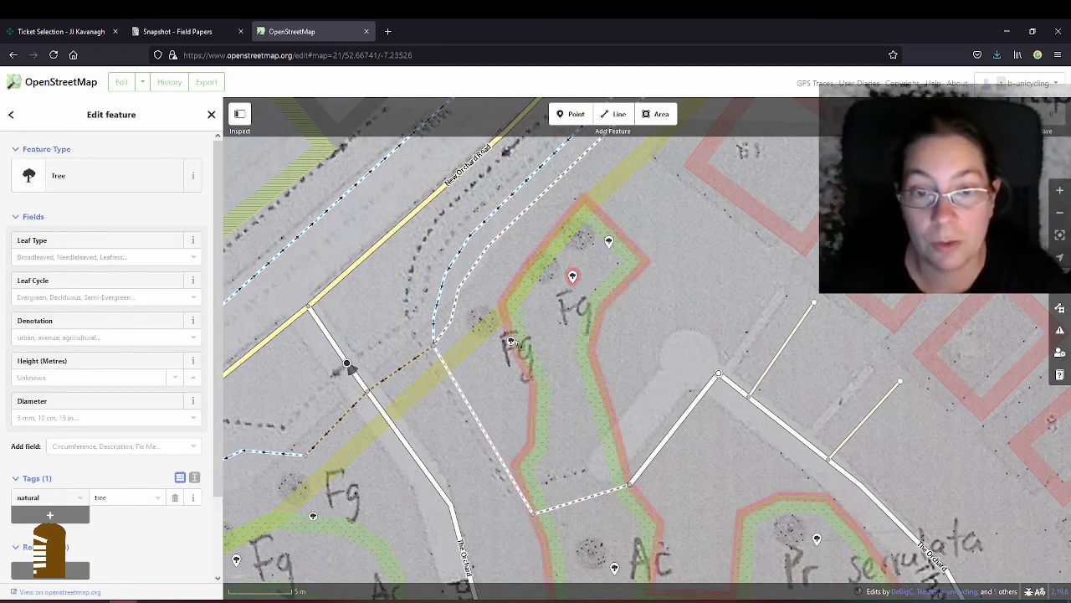
Add the remaining Fg-marked trees to the selection, five in total
shift+click(510, 341)
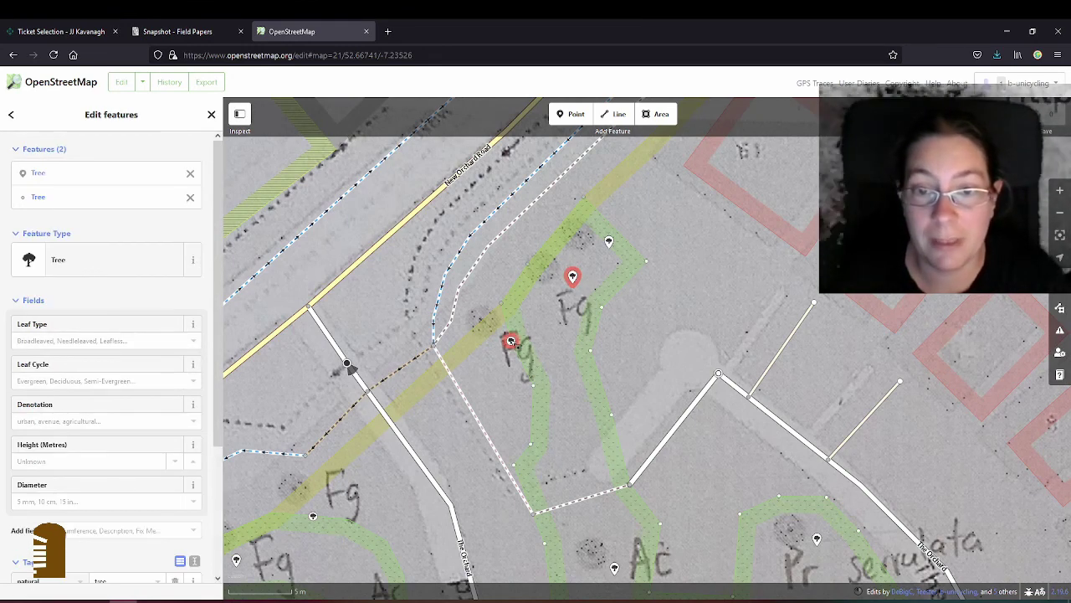
scroll(481, 317, up, 5)
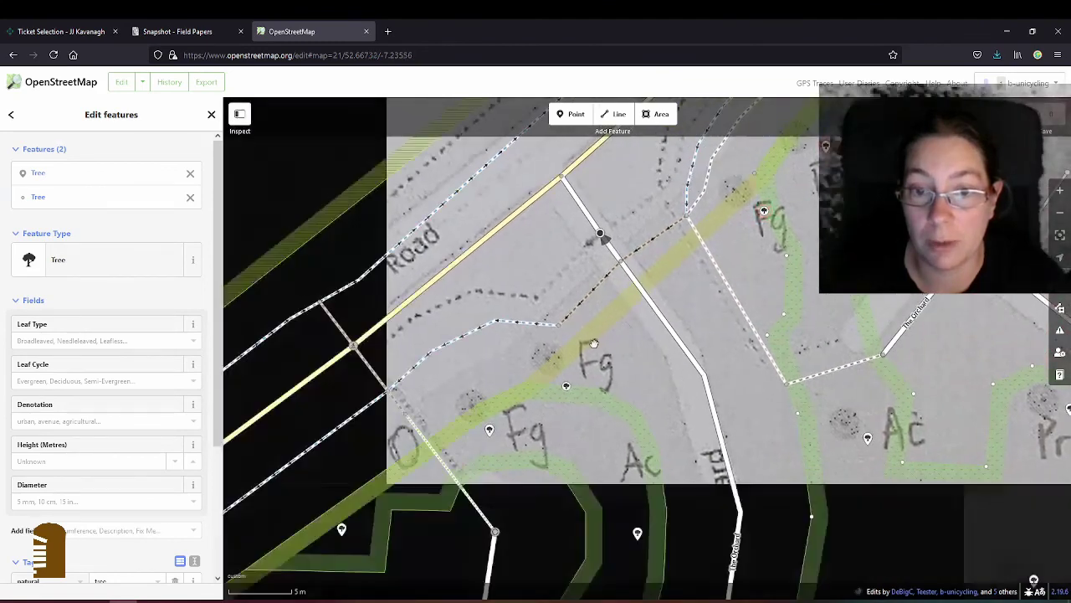
shift+click(567, 387)
shift+click(489, 429)
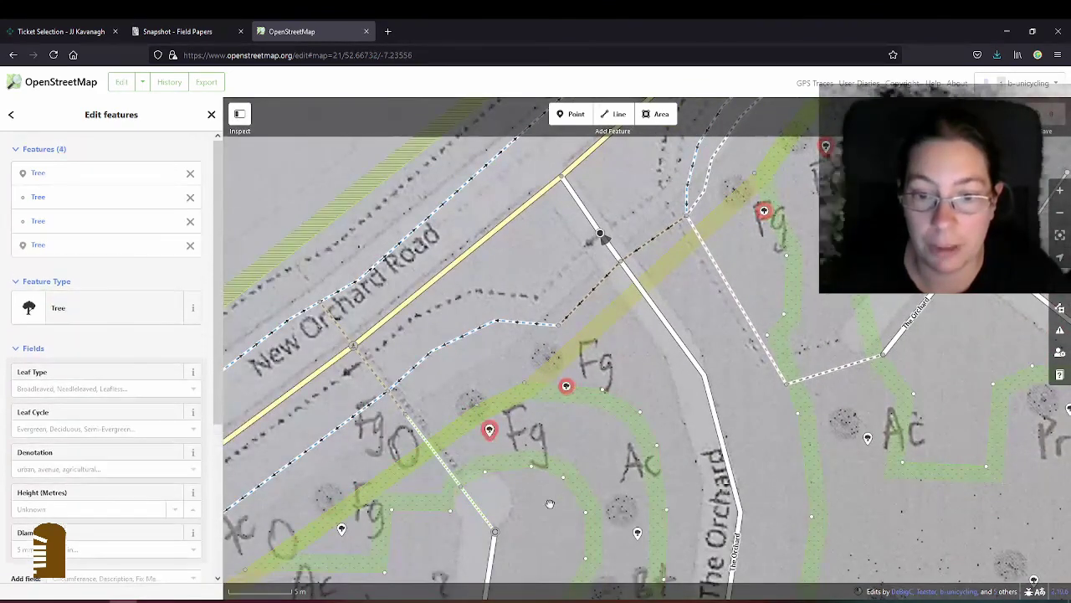
drag(546, 504, 659, 336)
shift+click(452, 358)
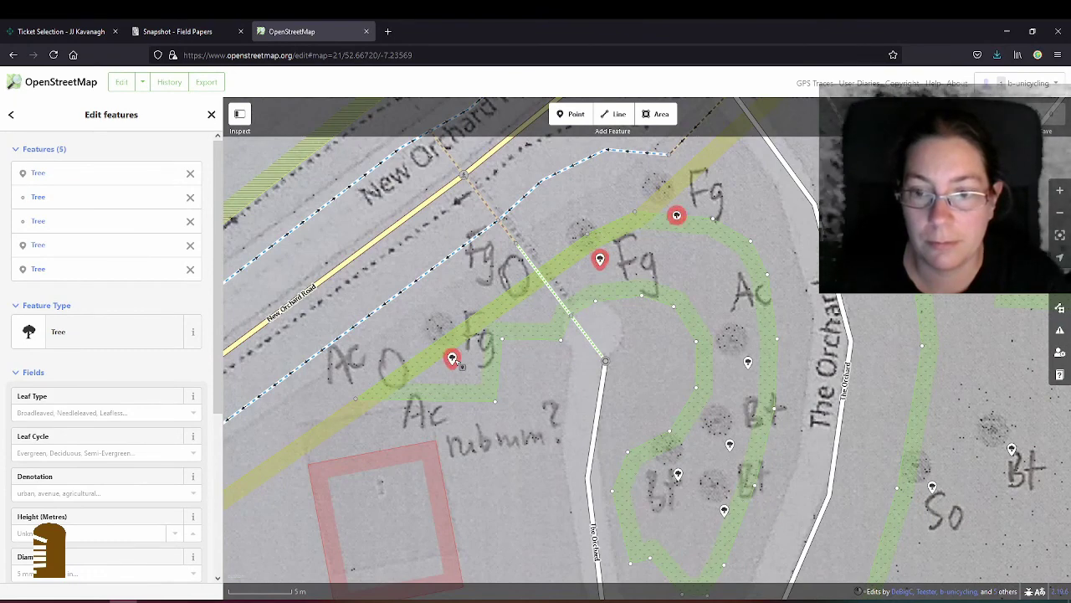
drag(817, 213, 664, 299)
scroll(100, 377, down, 3)
Tag the selected trees genus=Fagus and genus:en=Beech
click(60, 426)
text(genus)
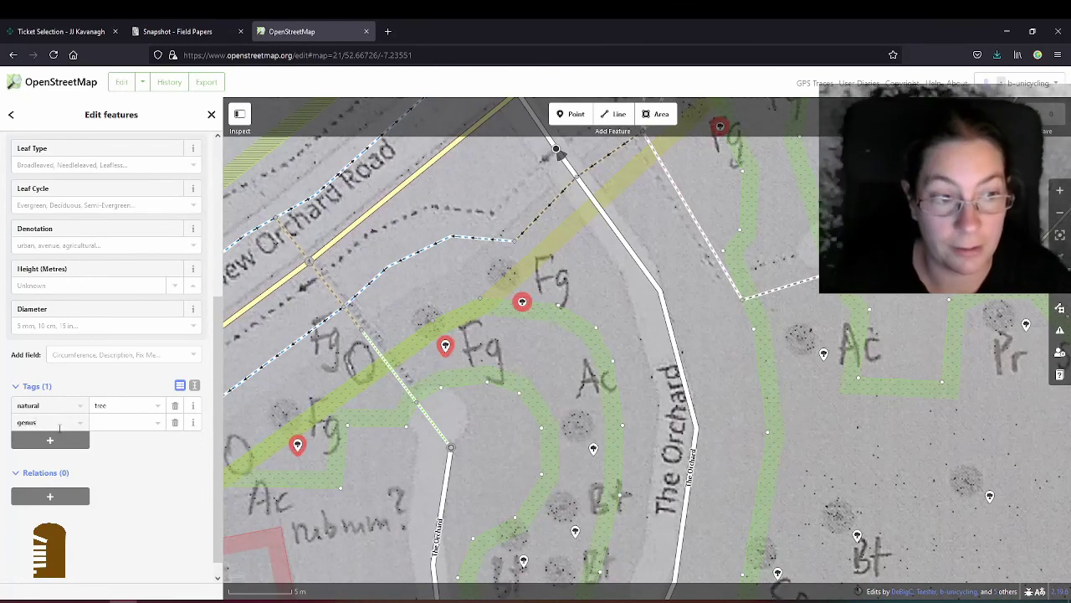
key(Tab)
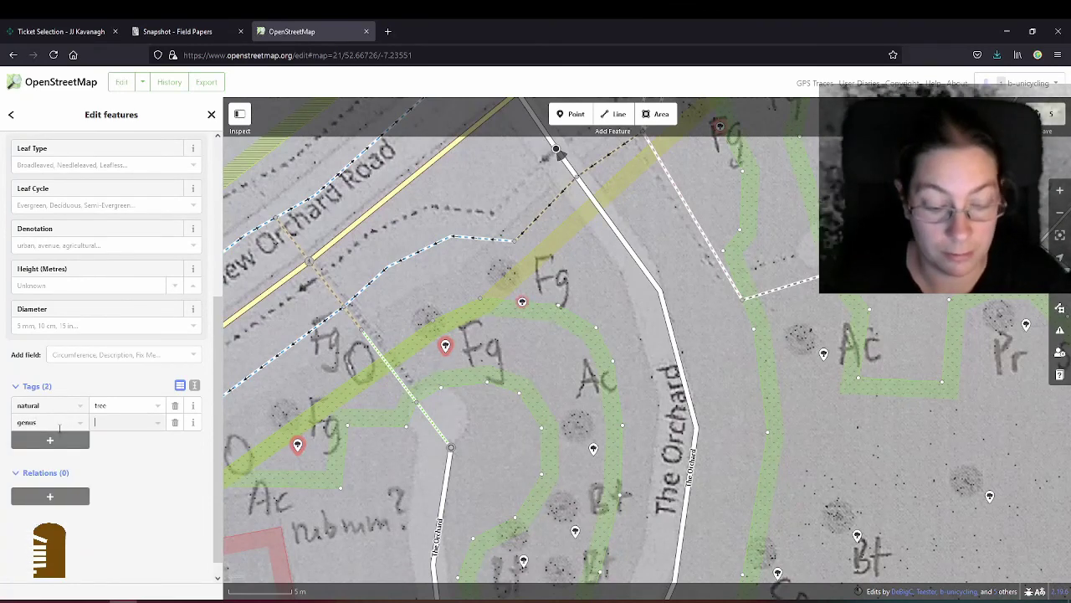
text(Fagu)
key(Tab)
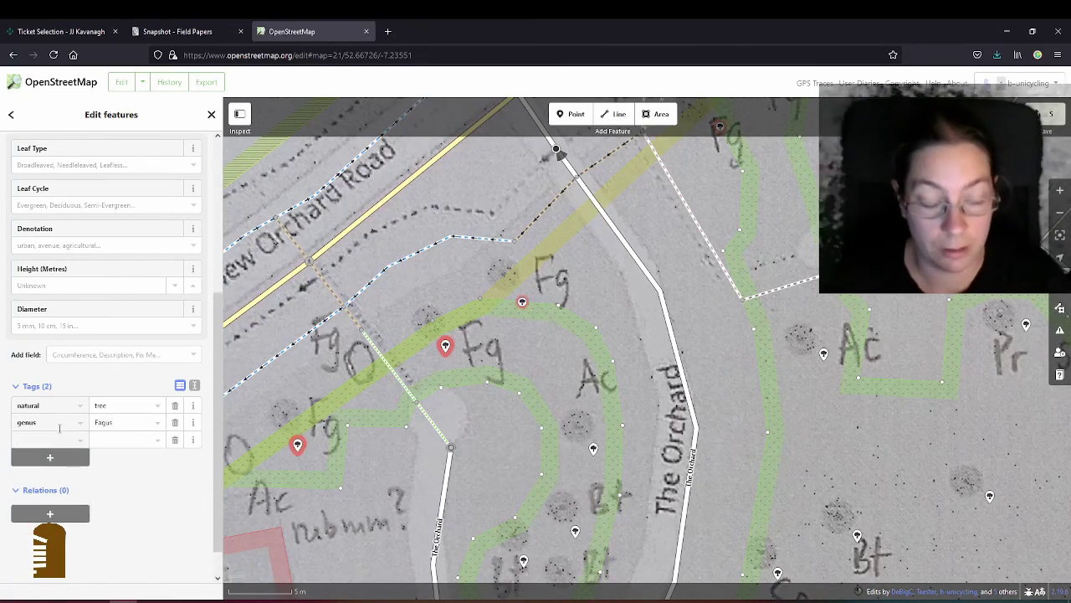
text(genus)
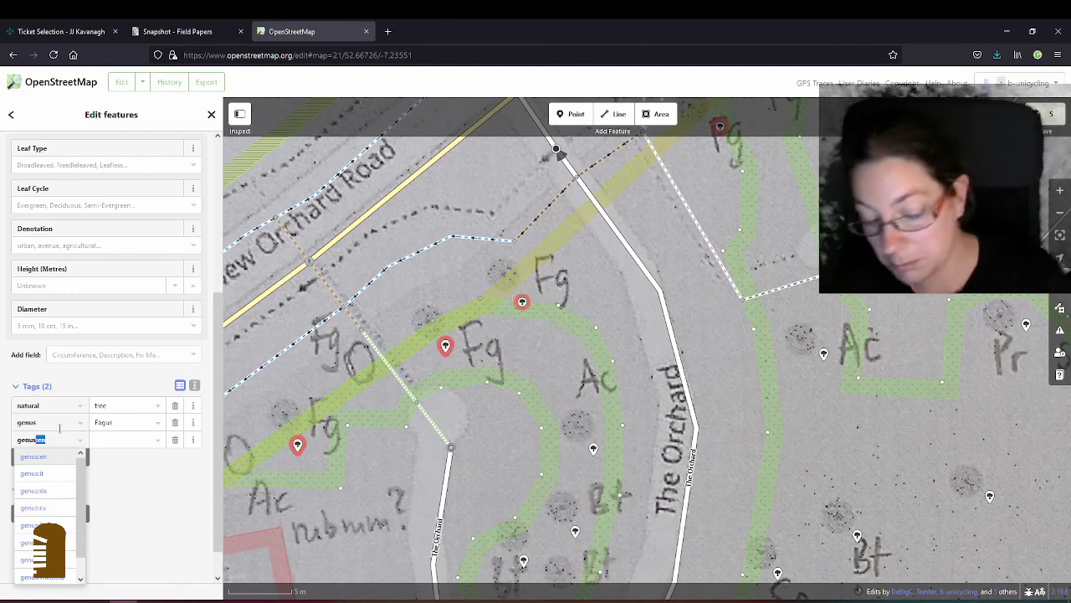
text(:en)
key(Tab)
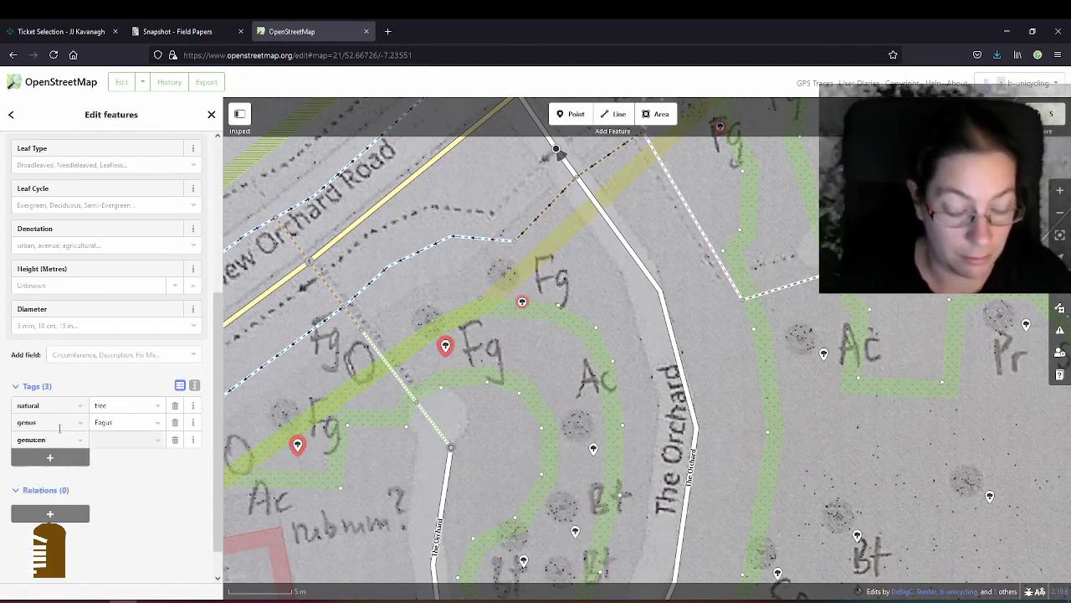
text(Beech)
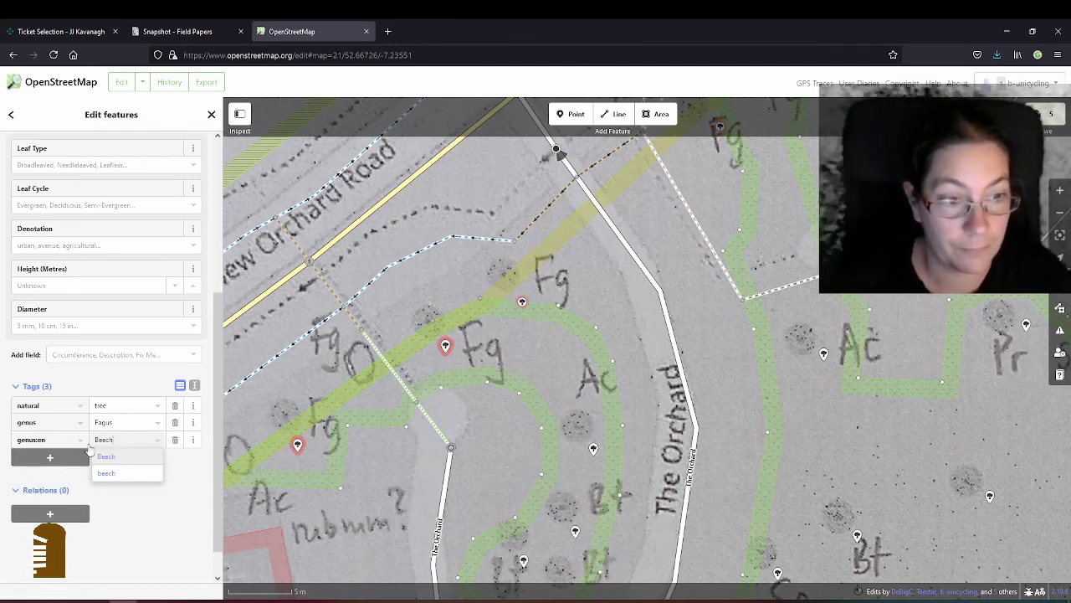
click(106, 456)
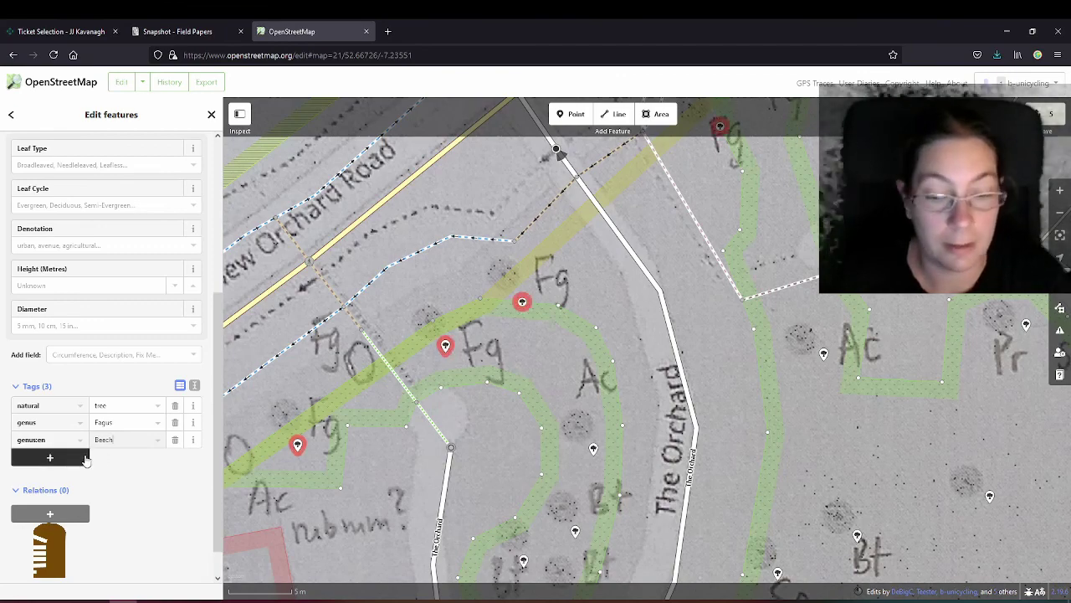
Add wikidata=Q25403 to the selected Fg trees
click(81, 460)
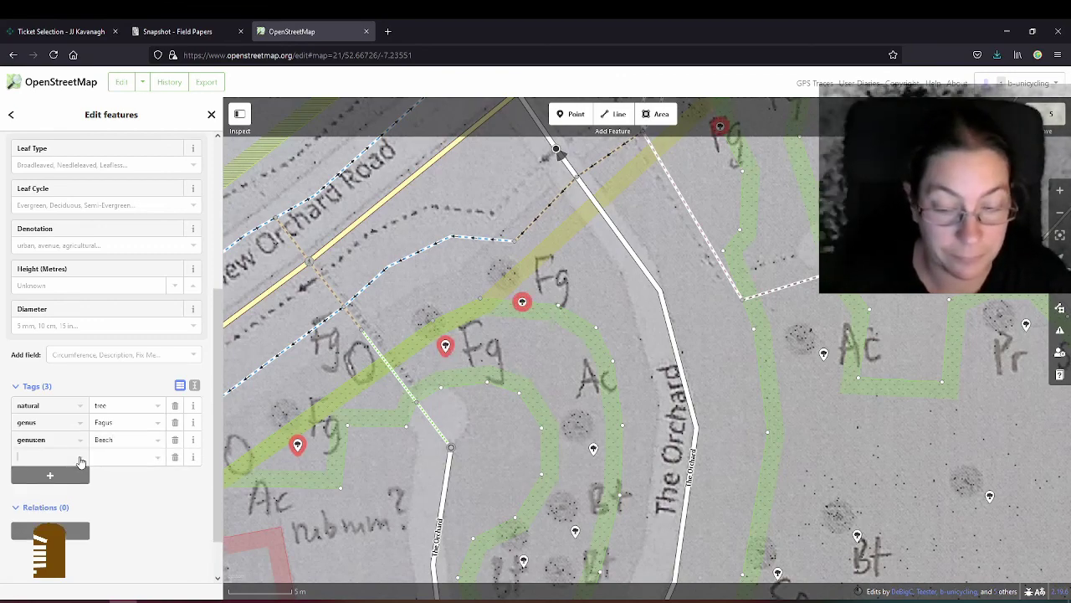
text(wikidata)
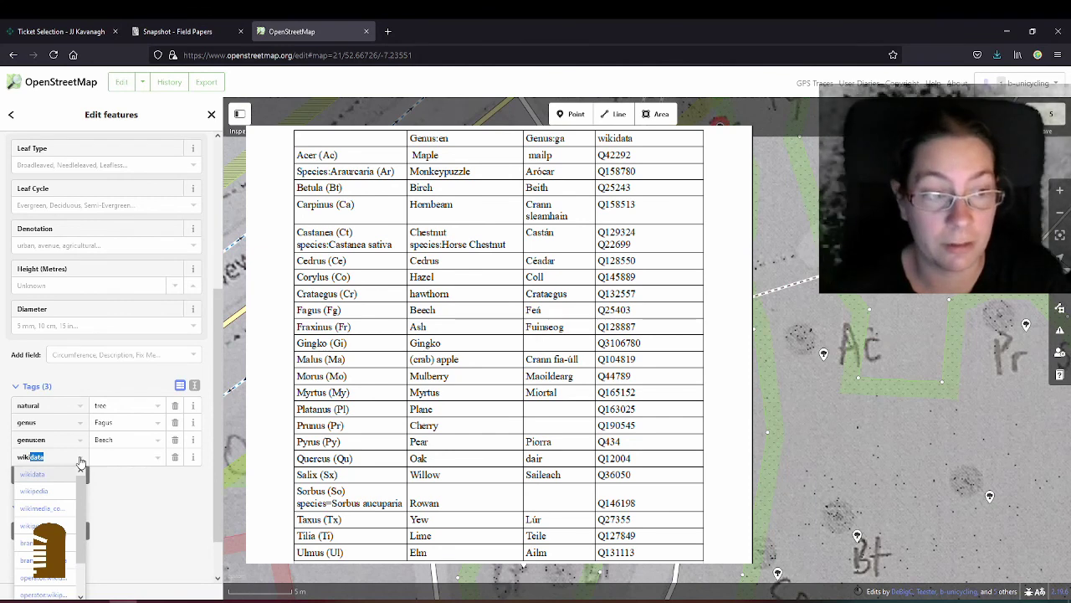
key(Tab)
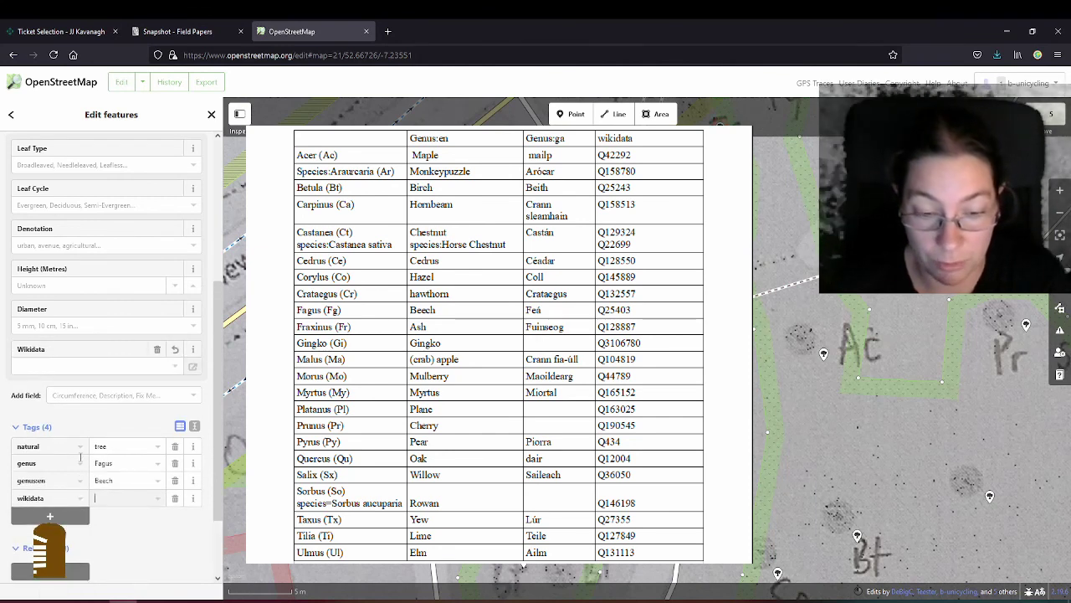
text(Q)
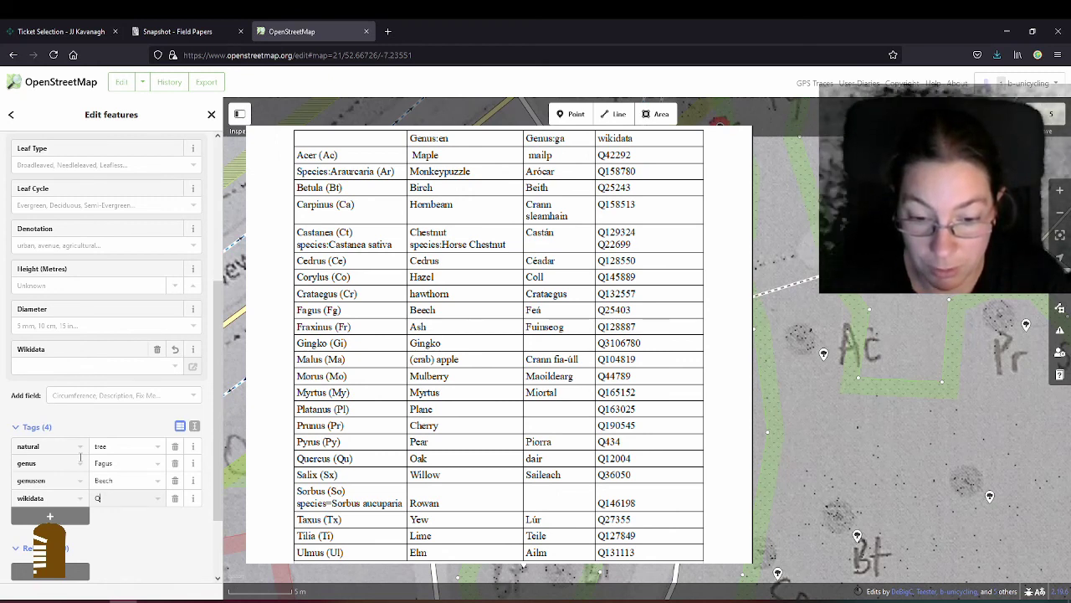
text(25403)
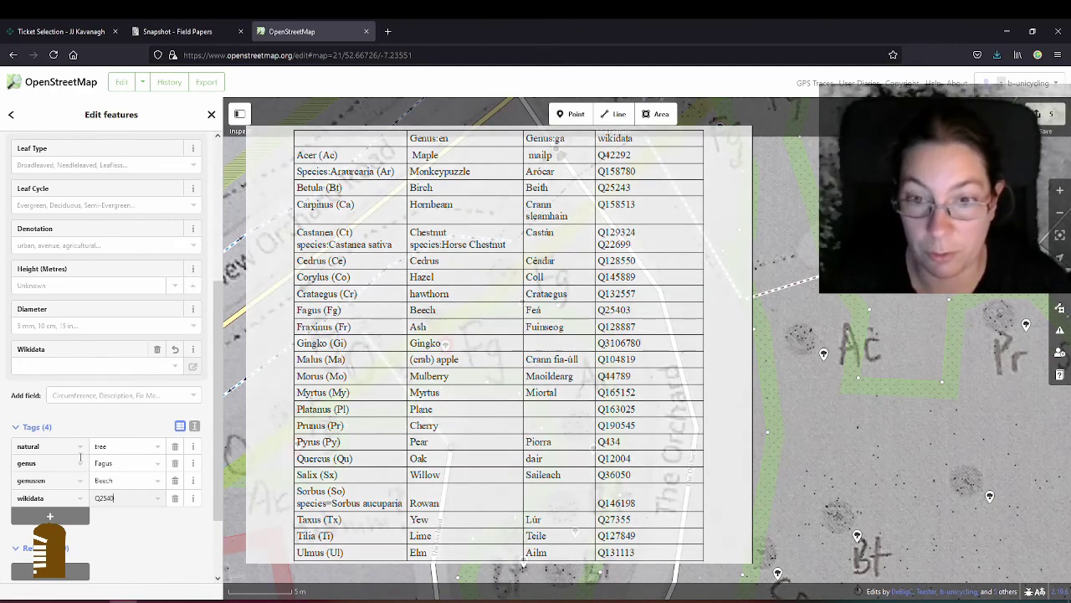
click(139, 536)
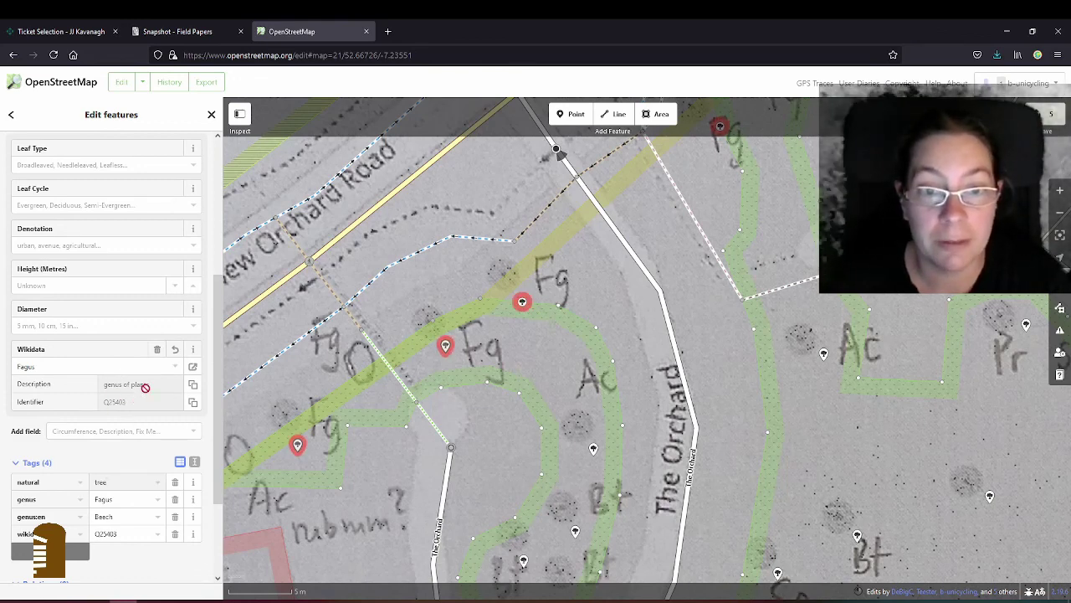
Select the tree beside the Ac note and tag it genus=Acer
scroll(605, 267, down, 2)
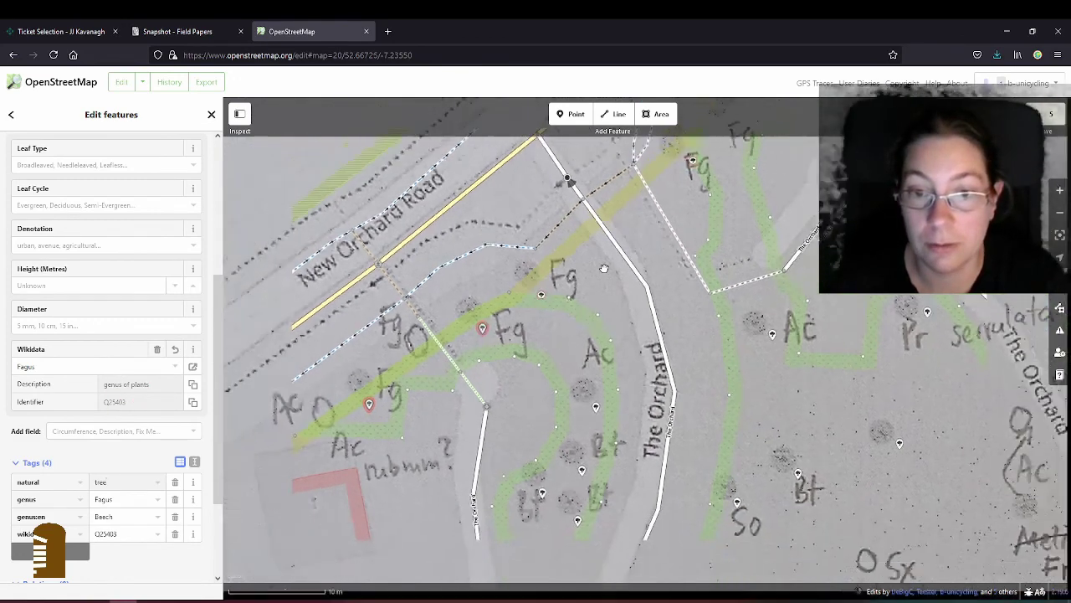
scroll(586, 373, down, 2)
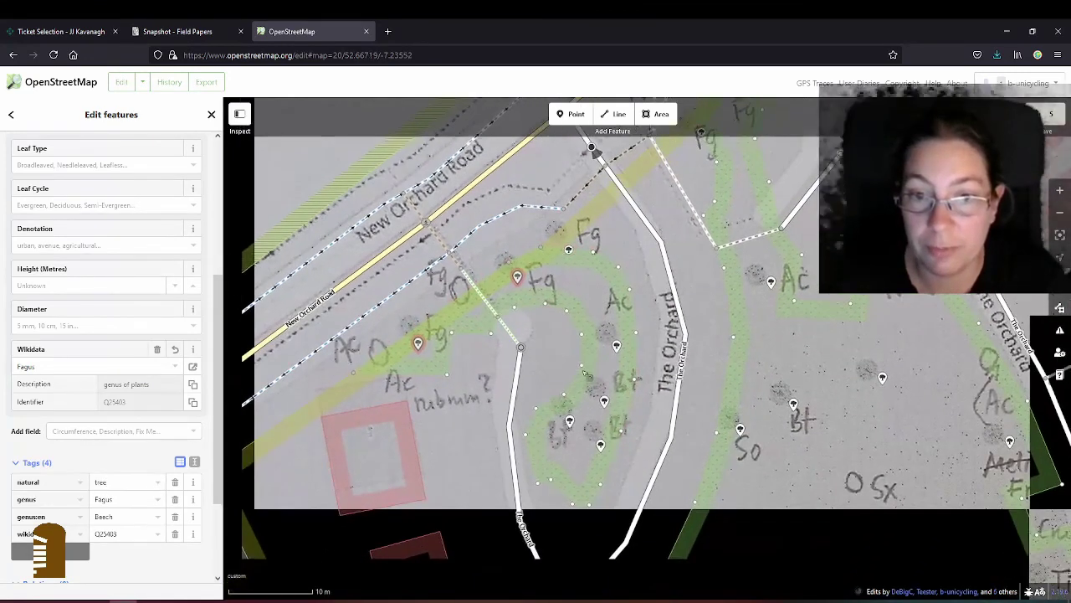
click(616, 346)
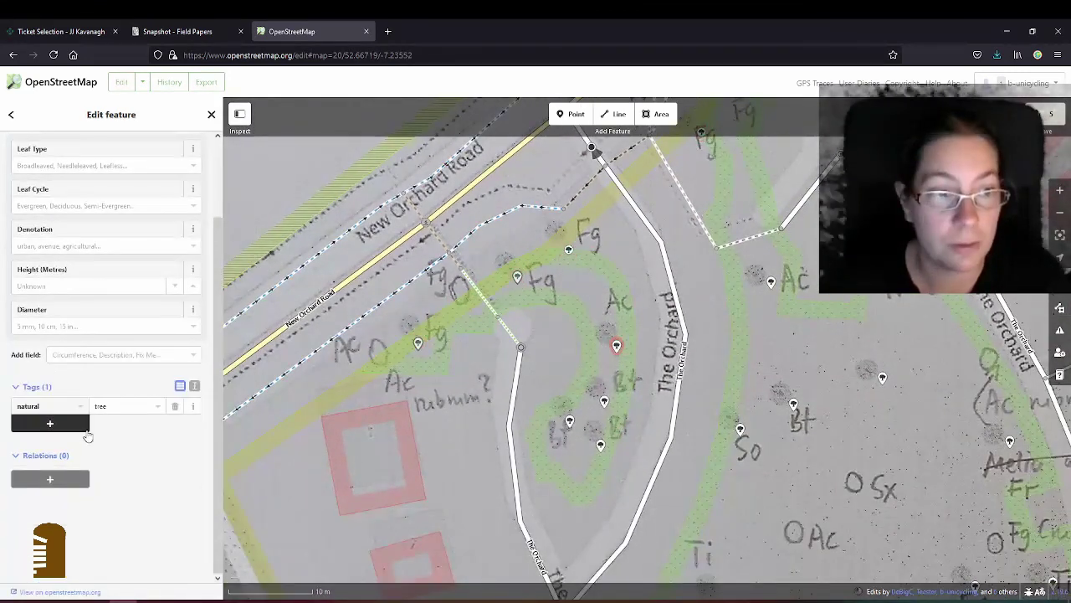
click(84, 430)
text(genus)
key(Tab)
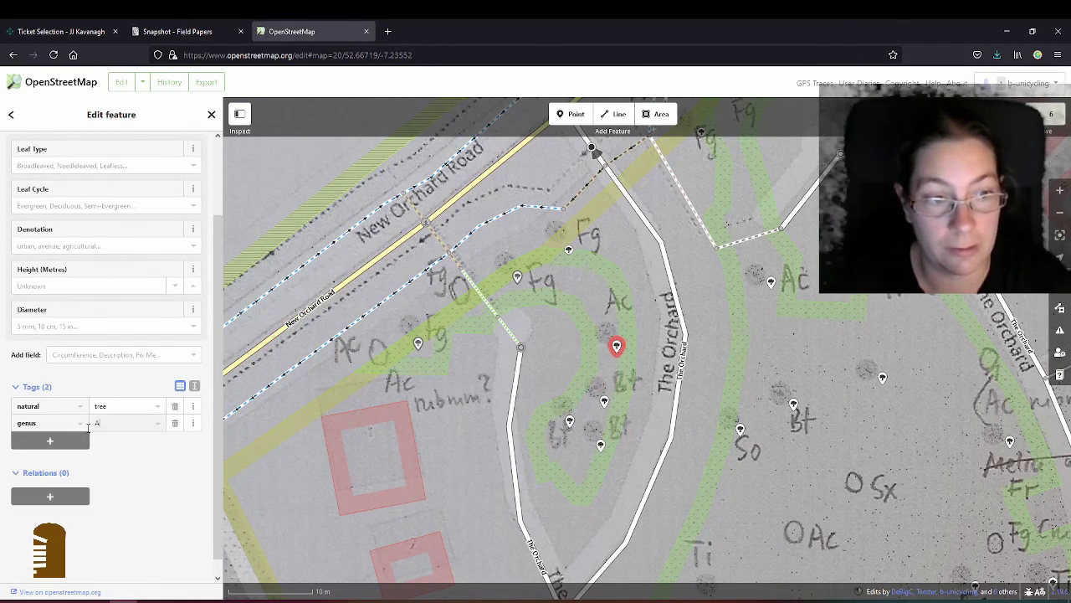
text(cer)
key(Tab)
Add genus:en=Maple and wikidata=Q42292 so the tree links to maple
text(genus:en)
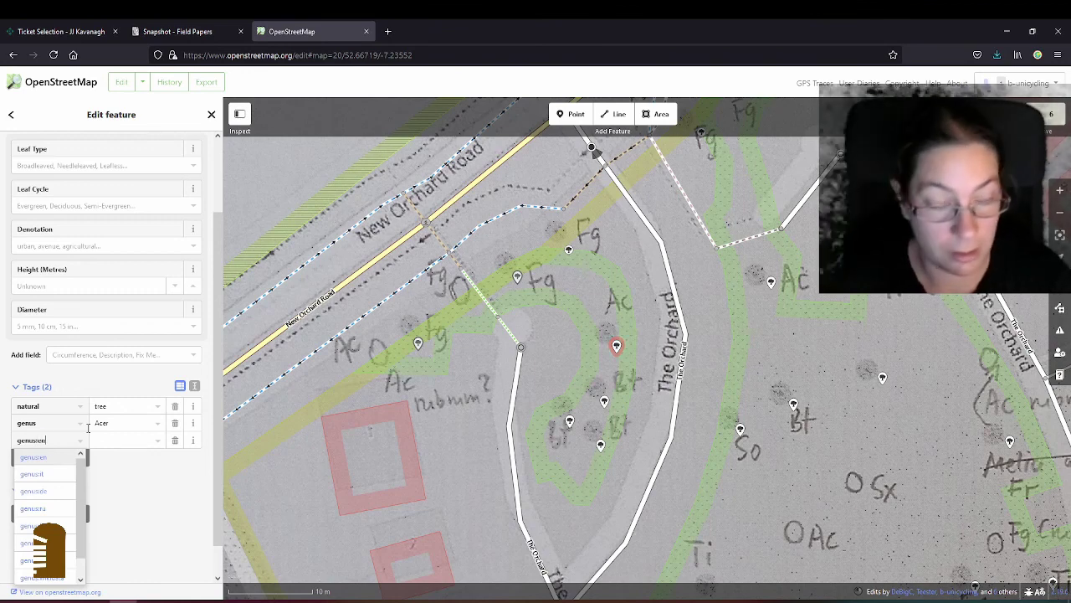
key(Tab)
text(Map)
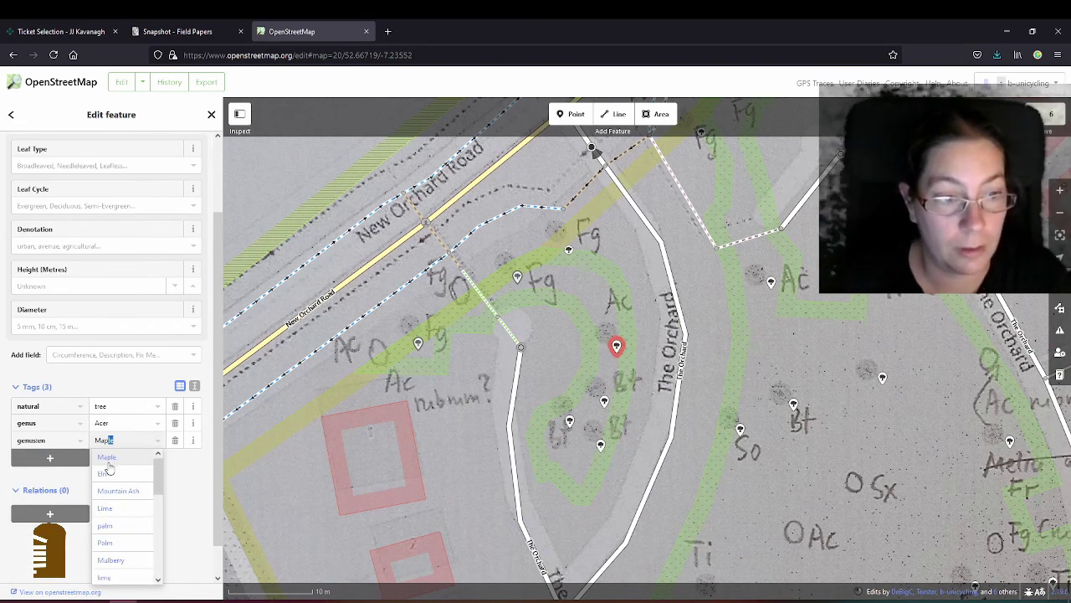
click(39, 453)
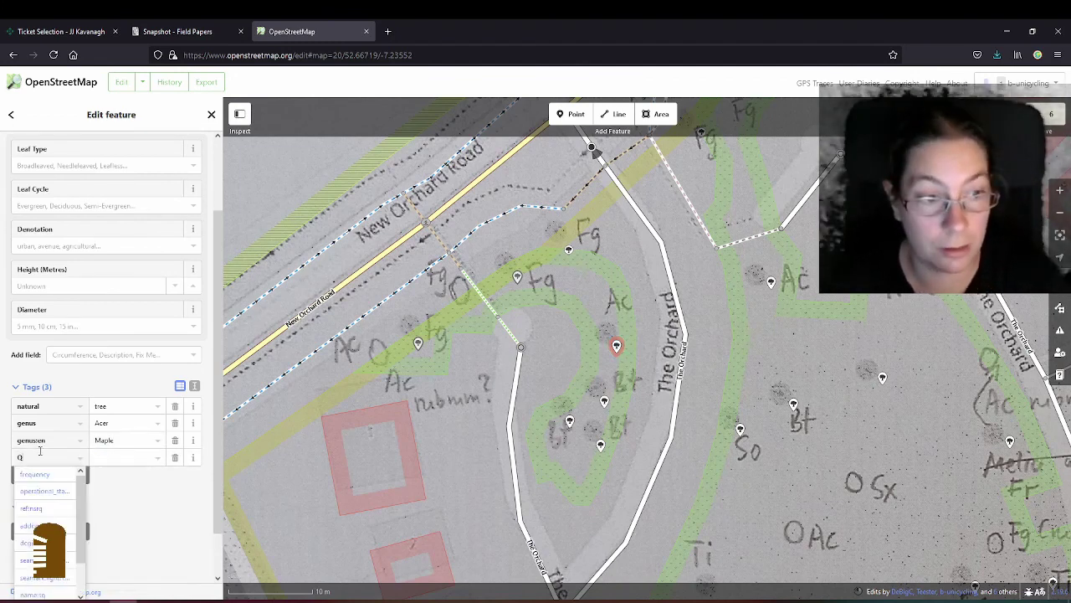
text(wikipedia)
key(Tab)
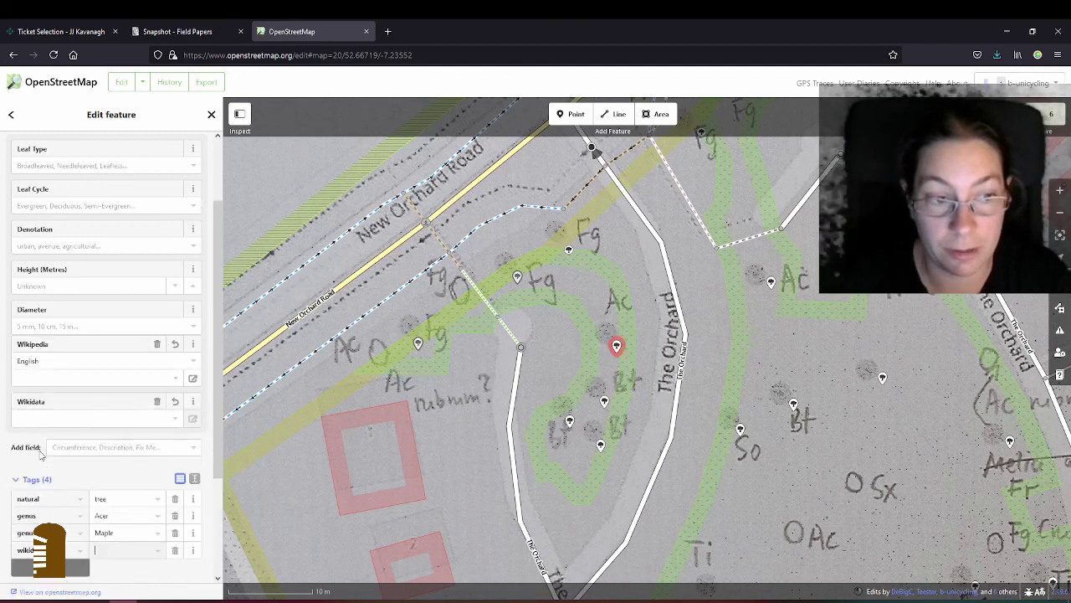
text(Q)
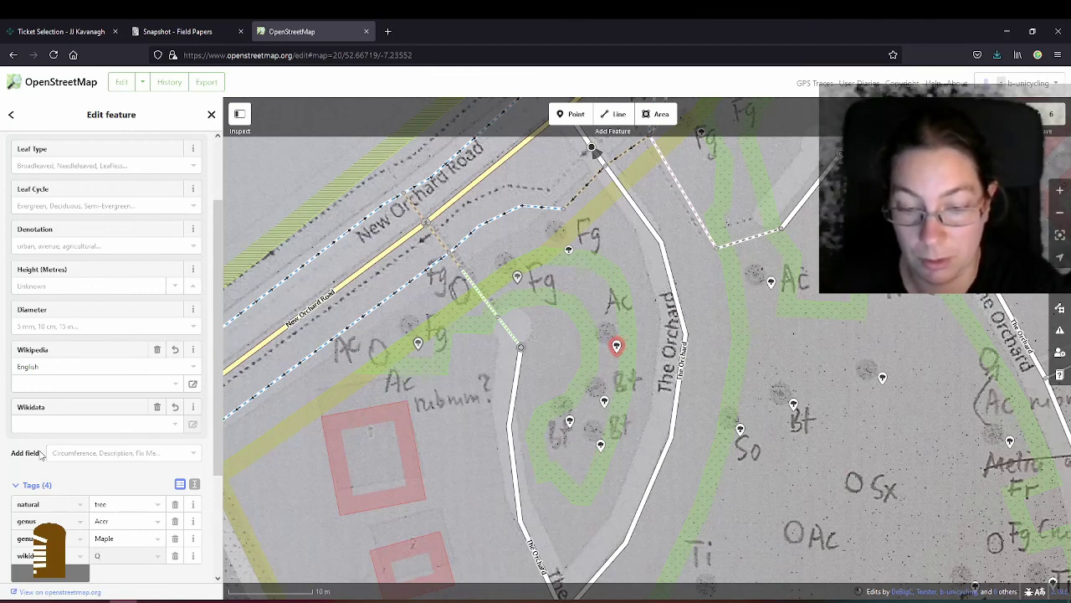
text(42292)
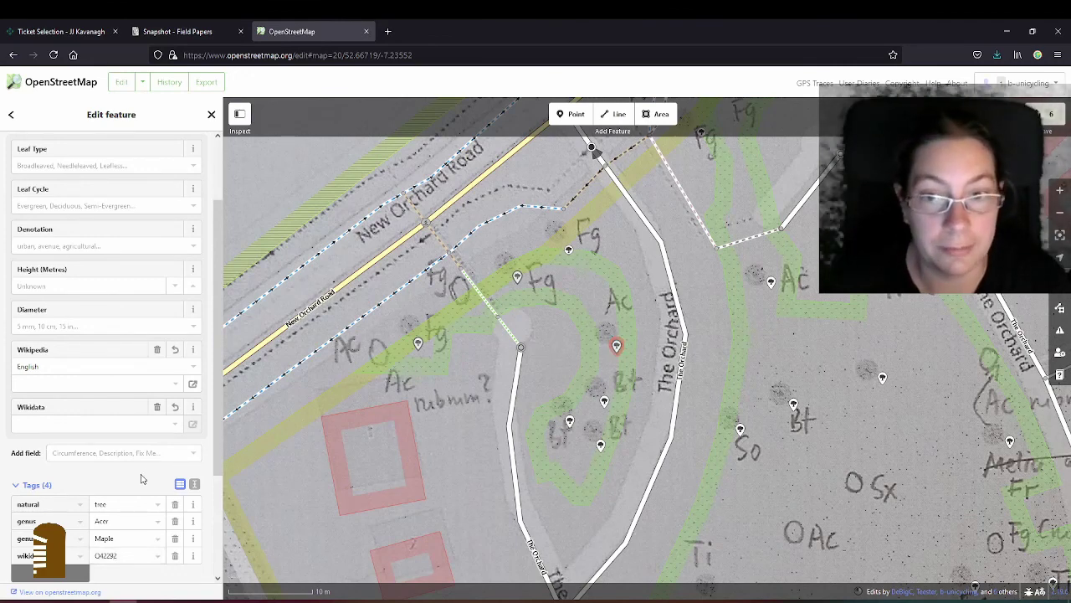
click(617, 345)
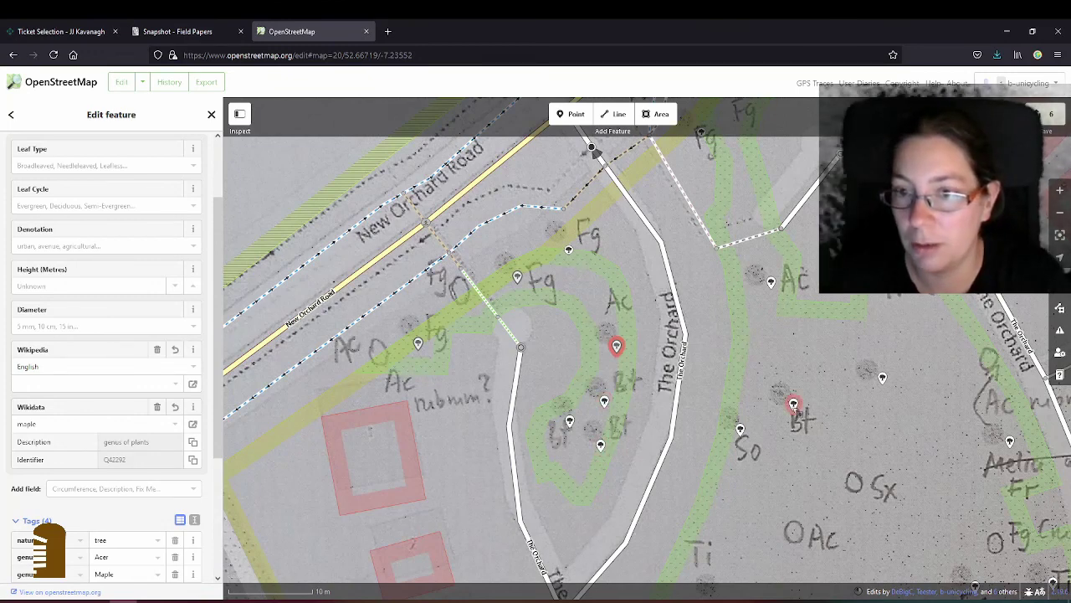
Select the tree by the Ac note east of The Orchard and tag it genus=Acer
click(772, 283)
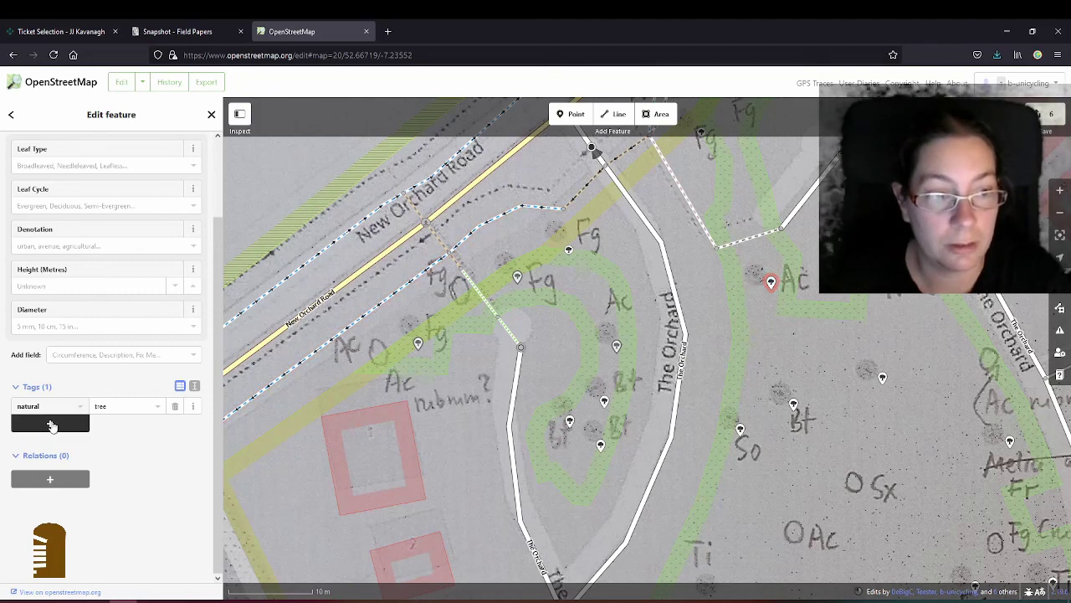
click(50, 424)
text(genus)
key(Tab)
text(A)
key(Tab)
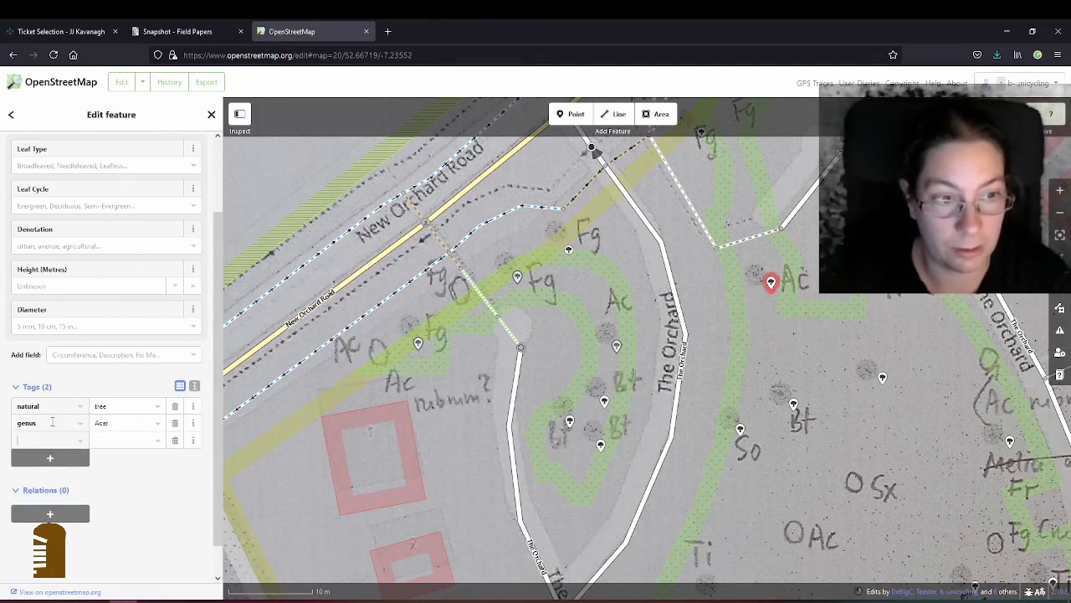
Add genus:en=Maple and wikidata=Q42292 to this second maple
text(genus:e)
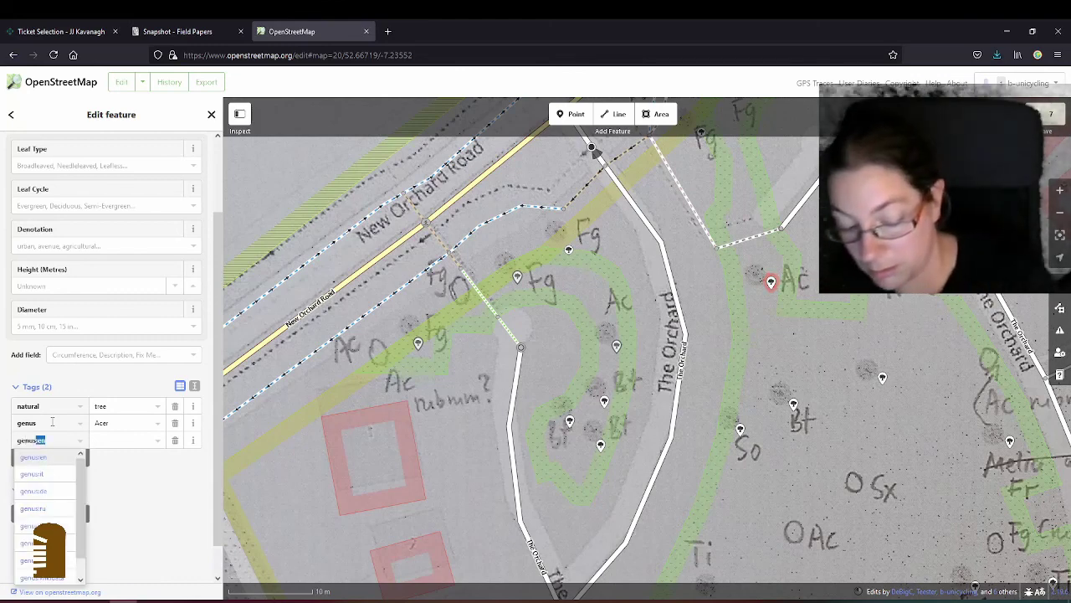
key(Tab)
text(Ma)
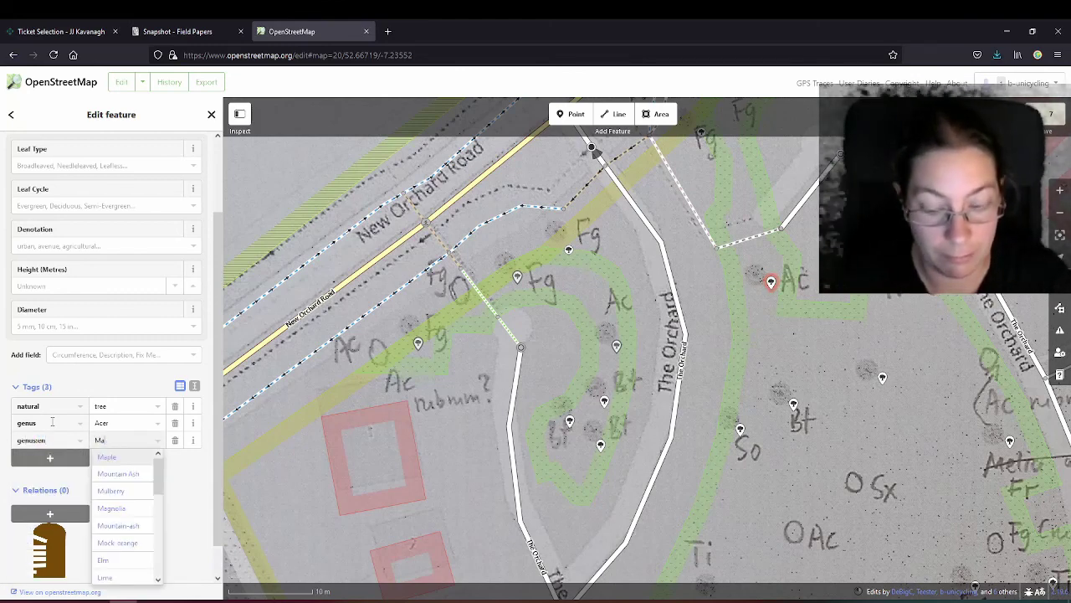
text(ple)
key(Tab)
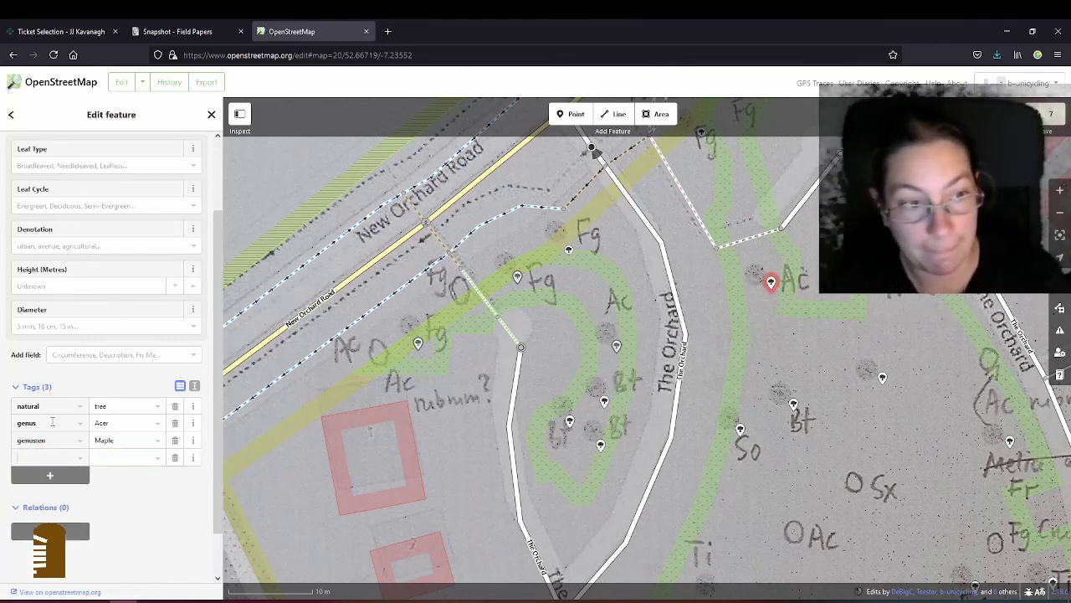
text(wikidata)
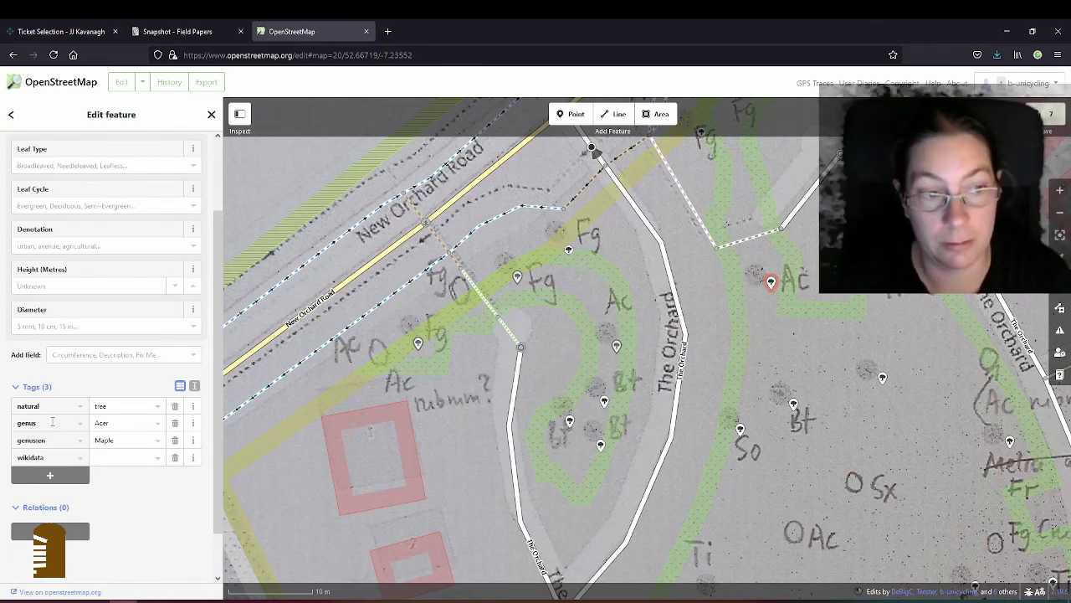
key(Tab)
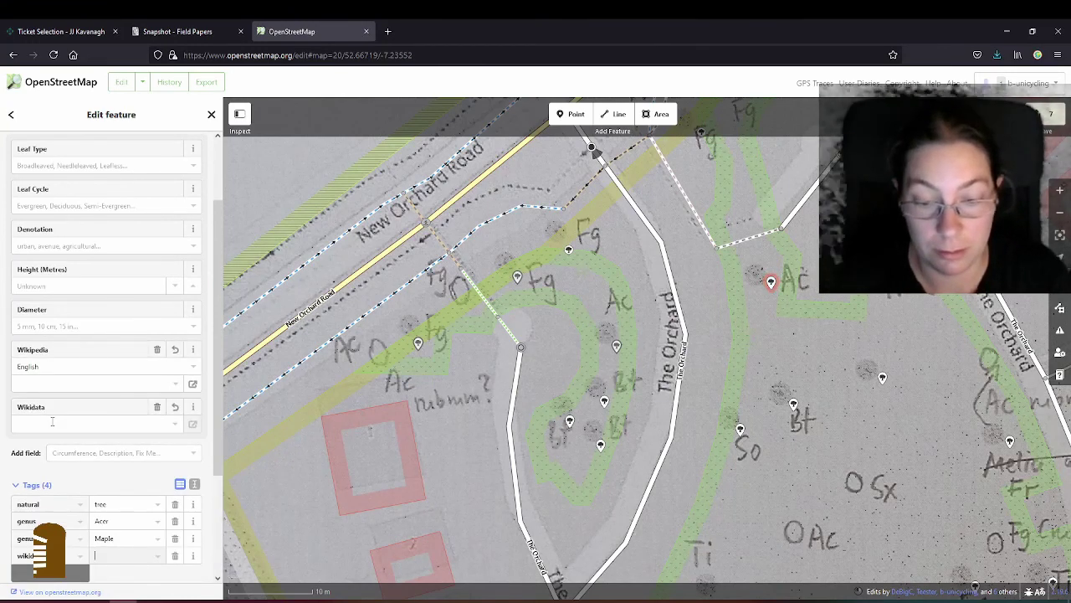
text(Q4229)
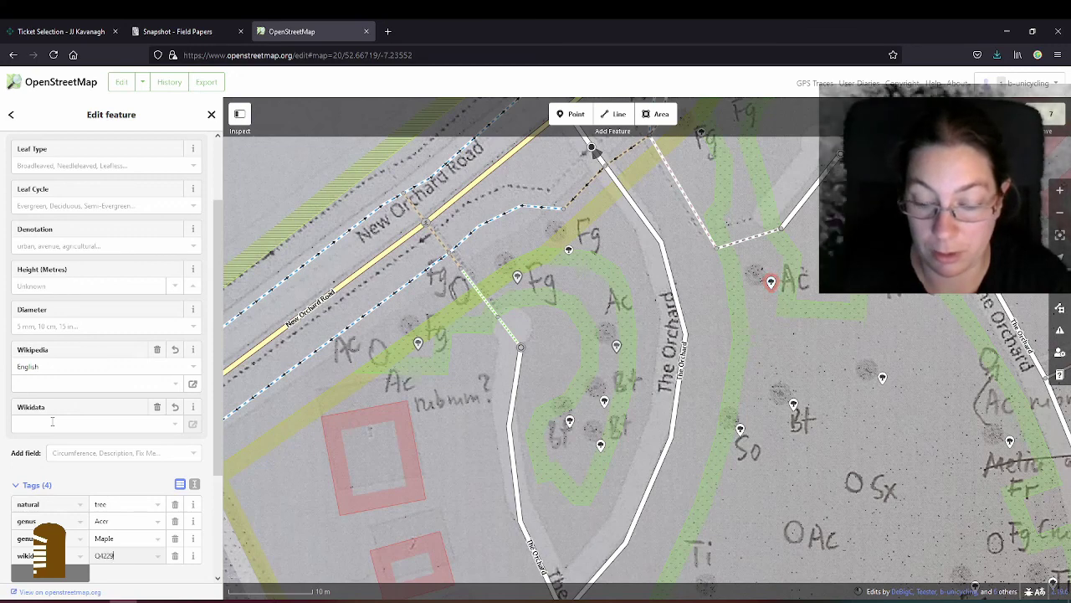
text(2)
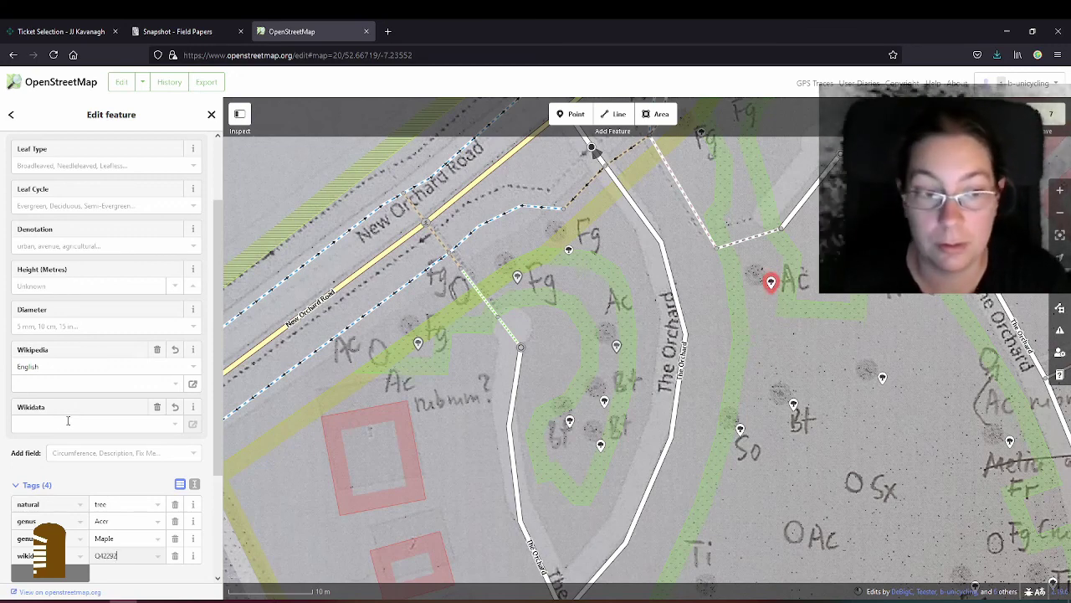
click(77, 419)
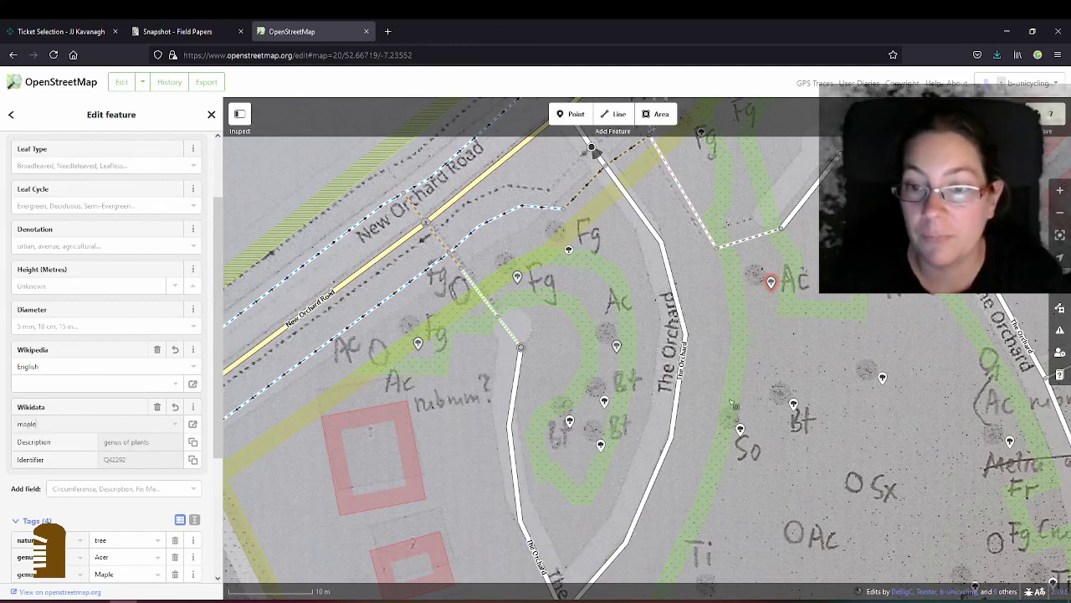
Zoom out and back in, then pan south over the estate's numbered houses
scroll(702, 265, down, 3)
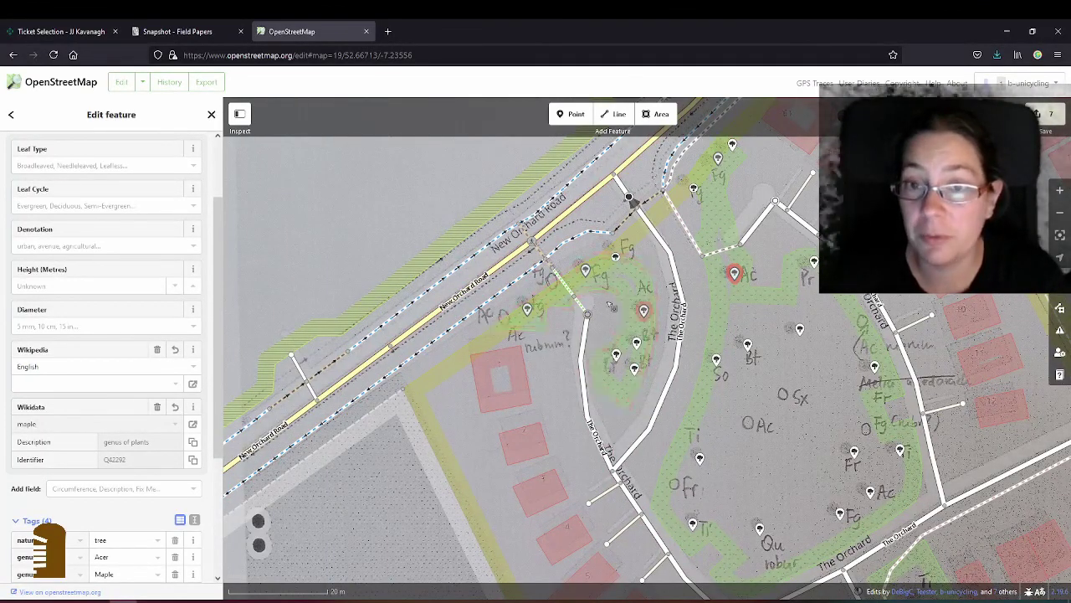
scroll(524, 337, up, 3)
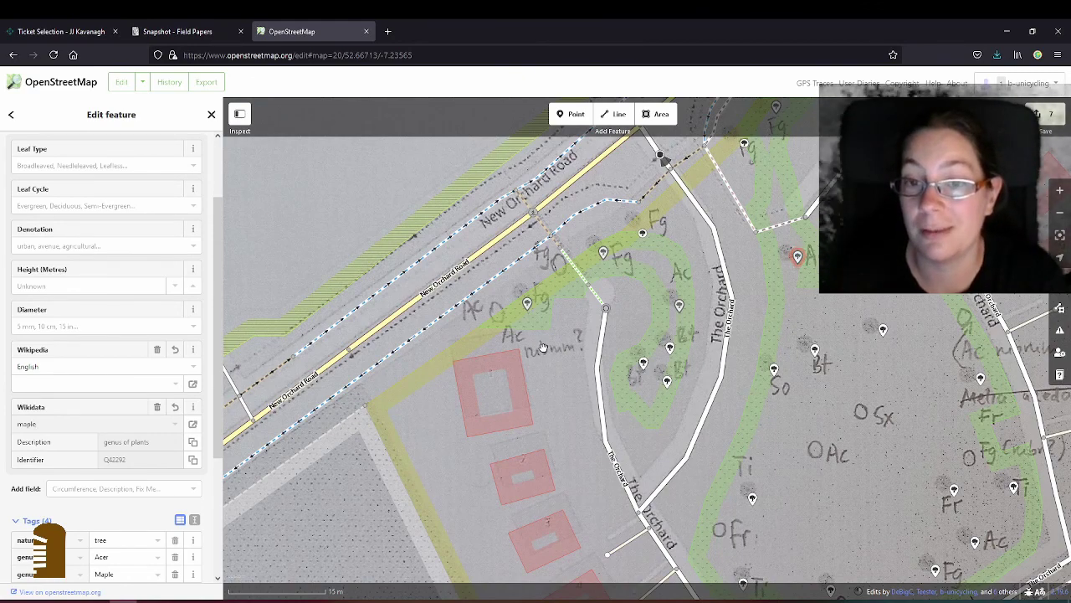
key(Down)
key(Down)
key(Down)
key(Right)
key(Right)
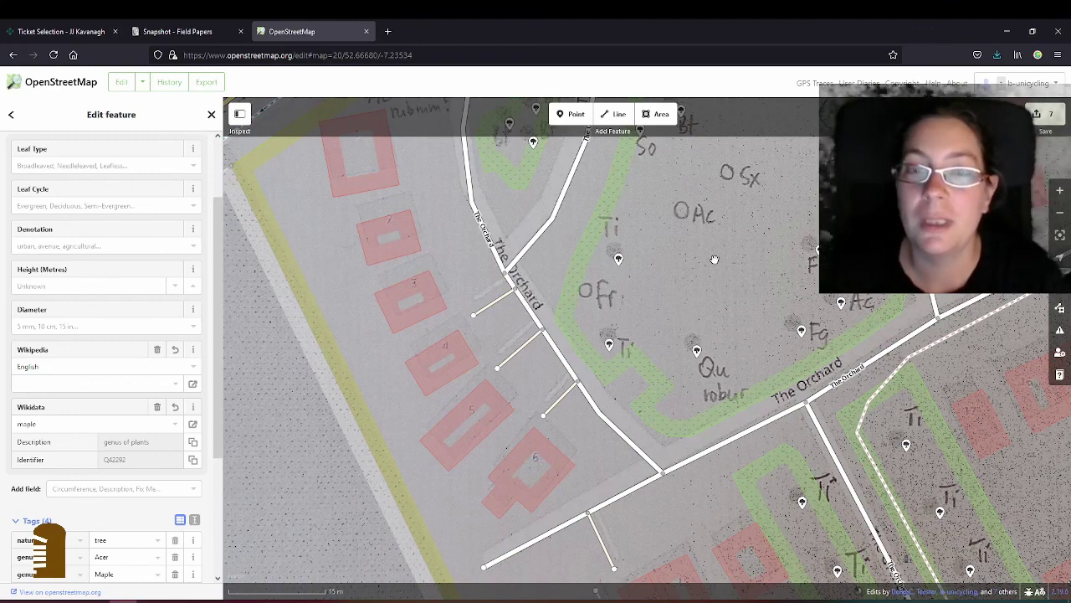
Pan north and zoom out to level 19 to see the whole Orchard estate green with its trees
drag(764, 221, 628, 394)
scroll(628, 393, down, 2)
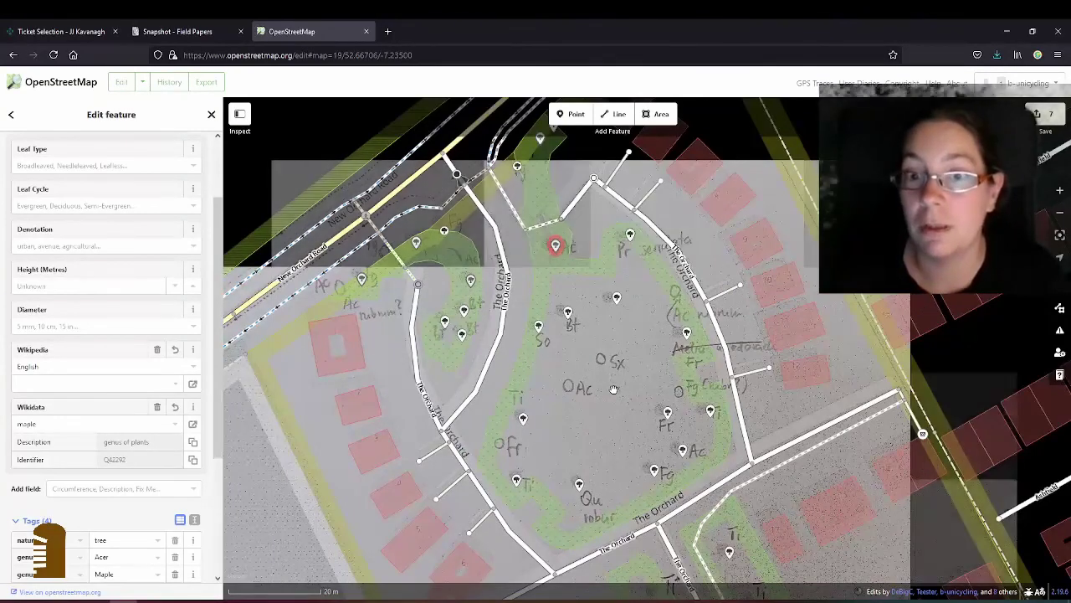